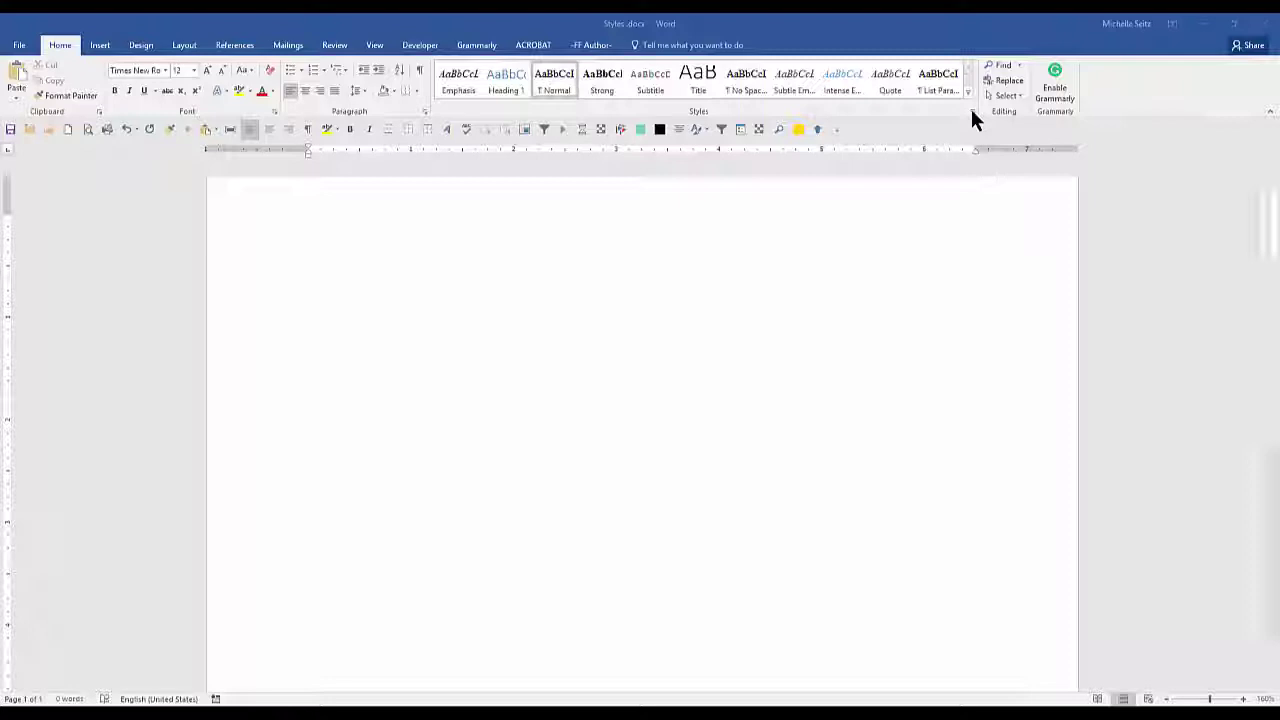
Step: Float the Styles pane and set its options to show All styles instead of only those in use
click(972, 112)
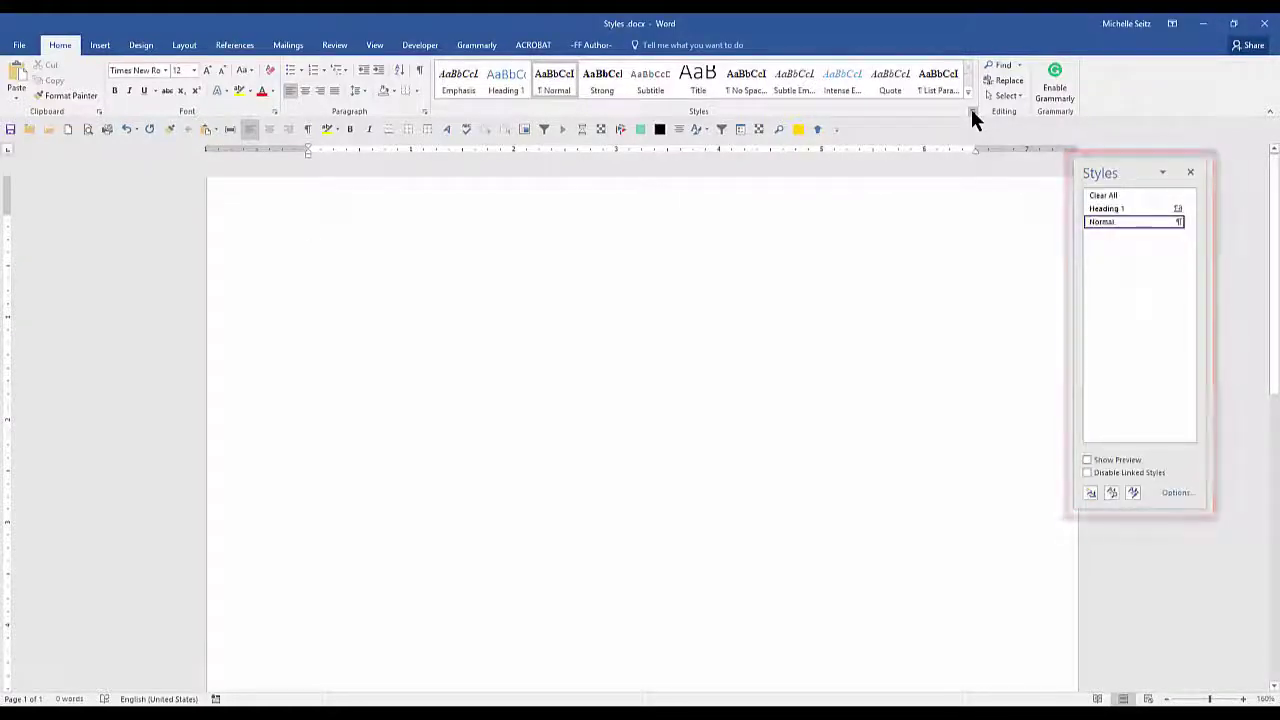
drag(1138, 172, 694, 203)
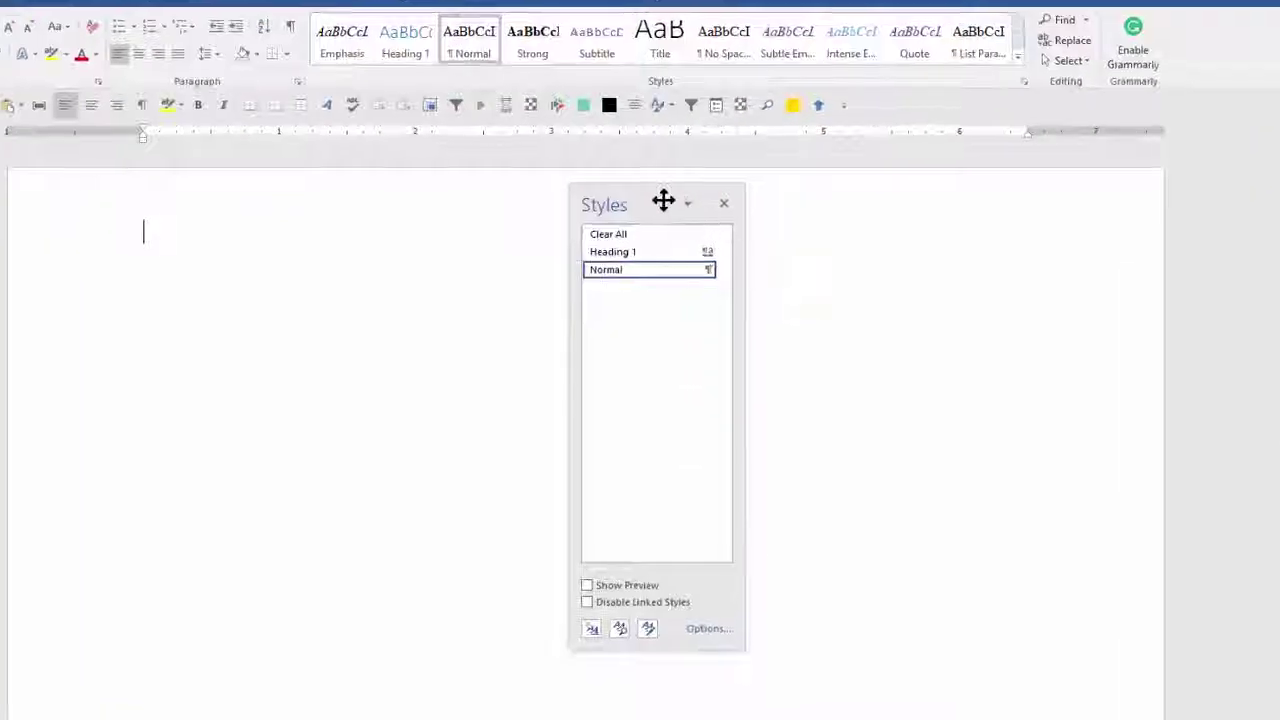
drag(657, 203, 634, 89)
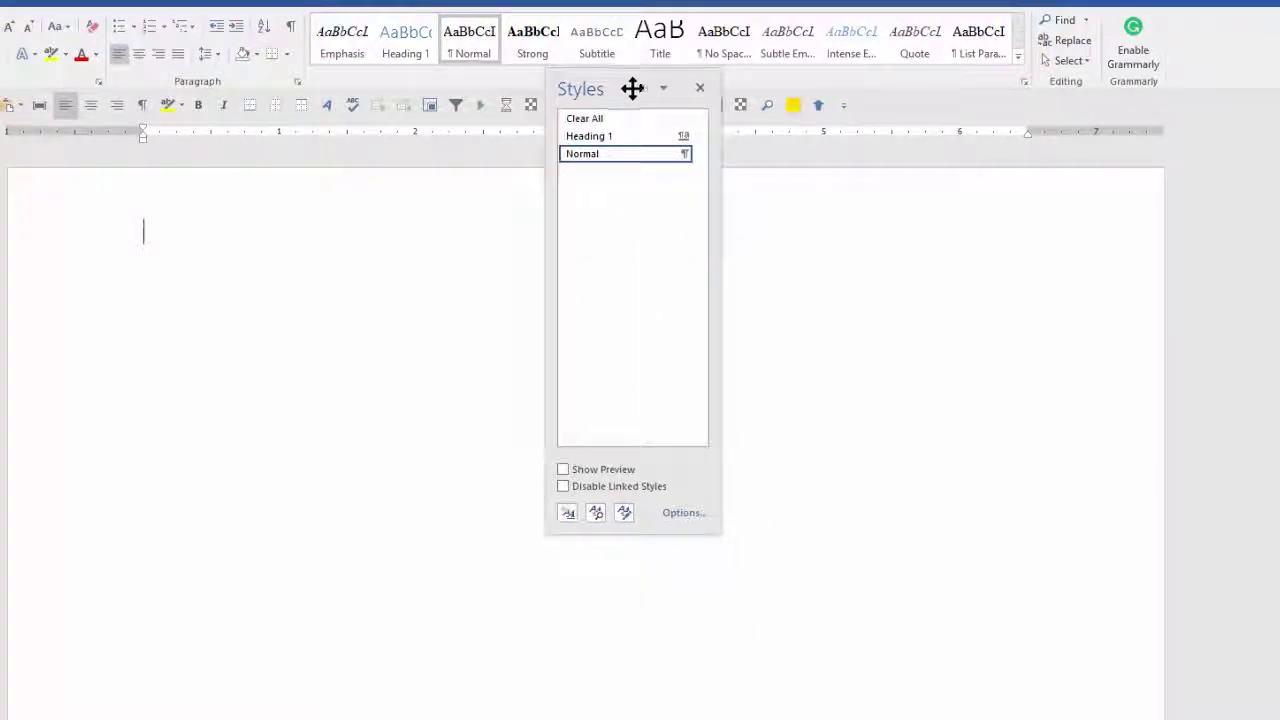
click(684, 514)
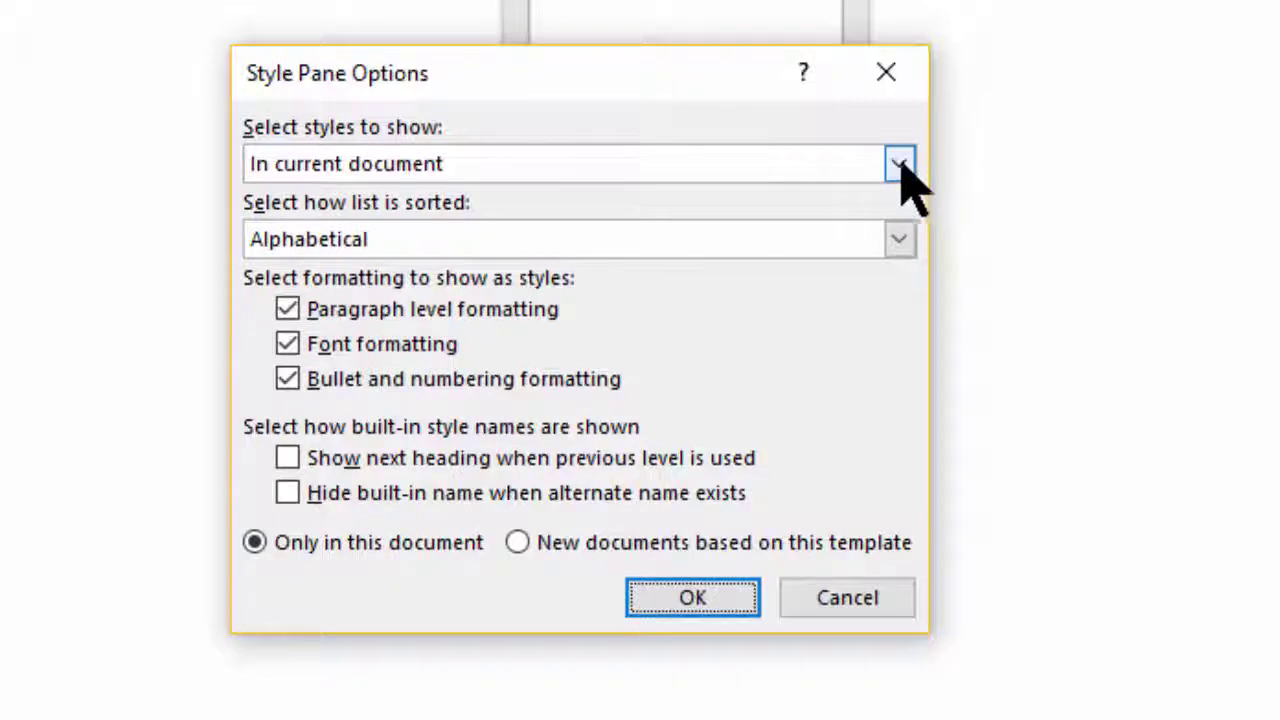
click(900, 166)
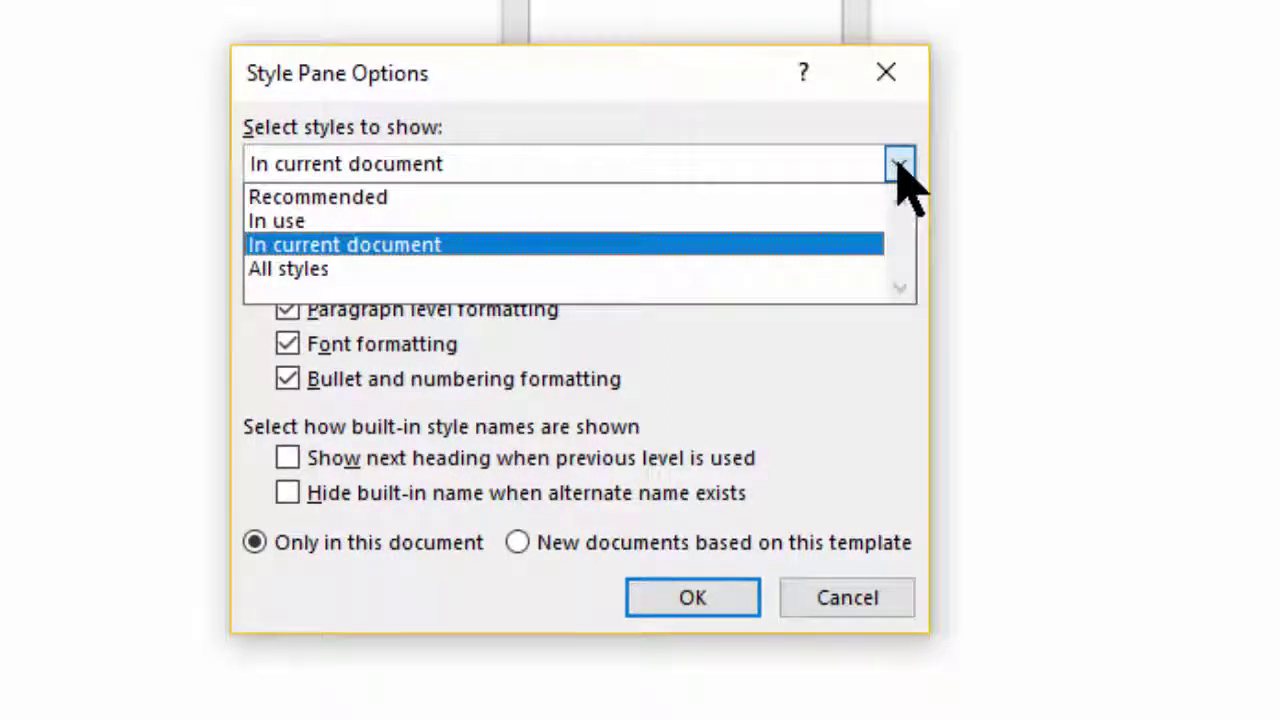
click(328, 268)
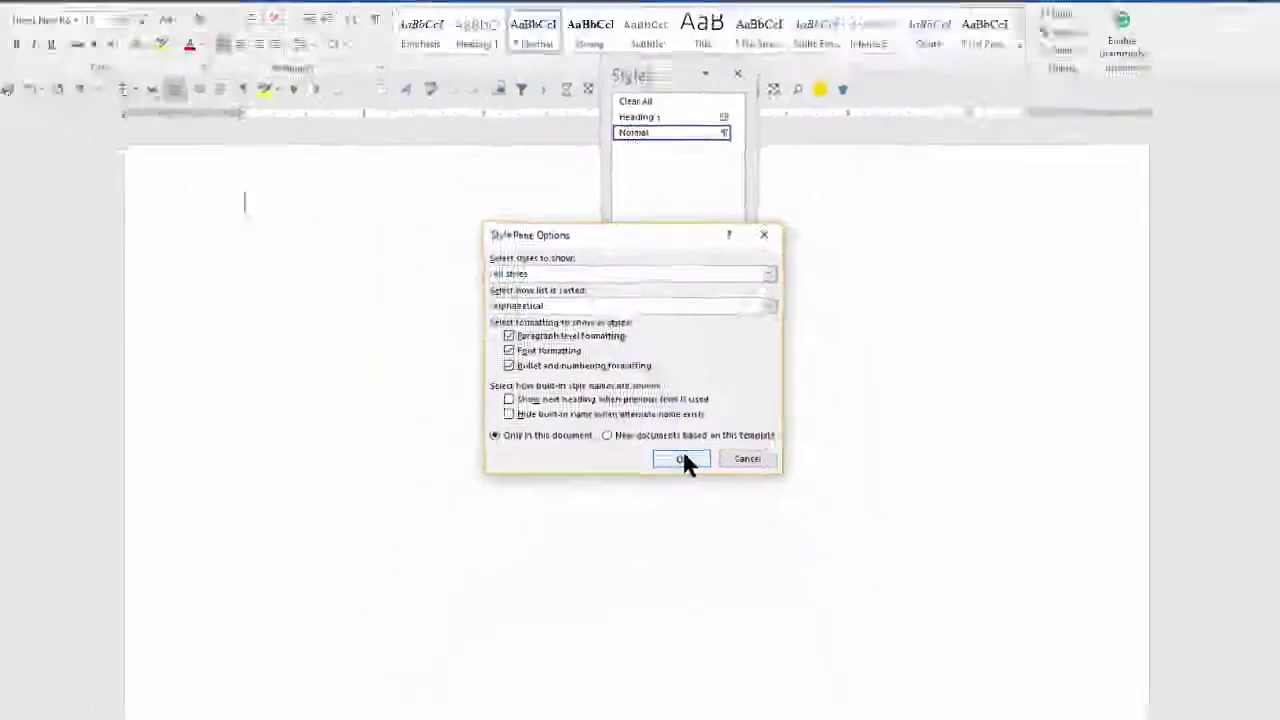
click(692, 597)
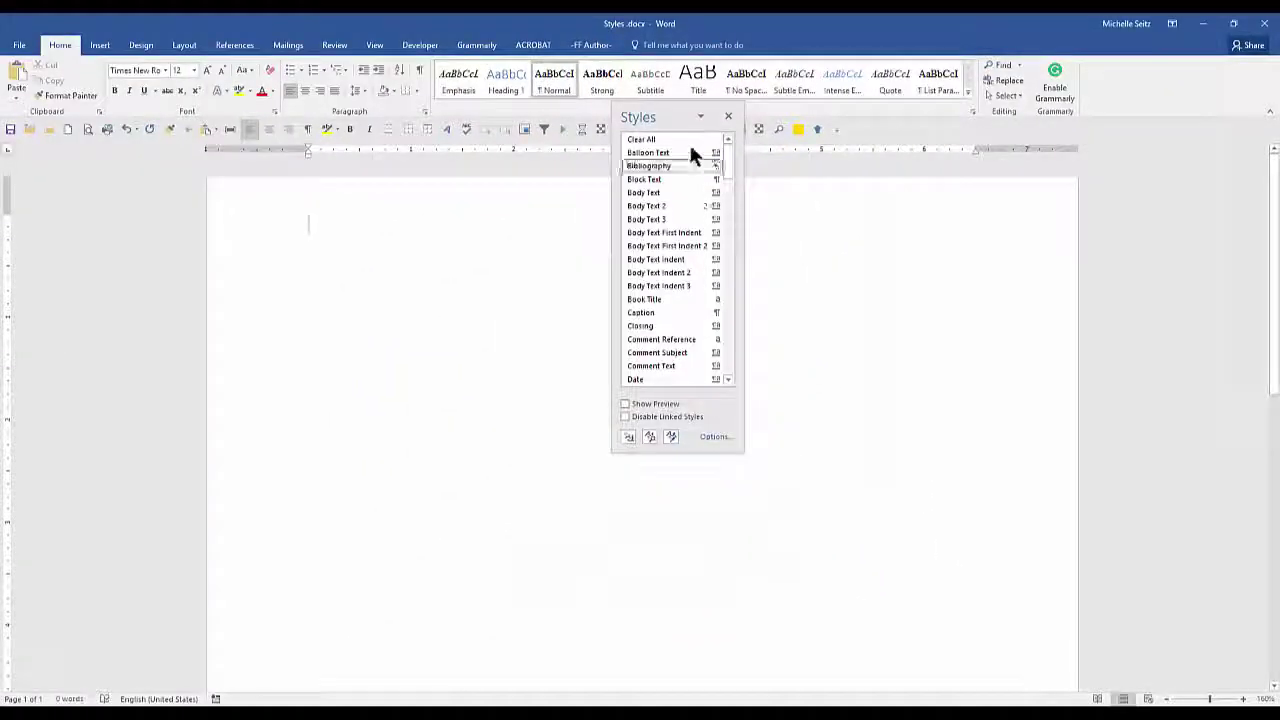
Step: Type 'Styles' at the top of the page and apply the Body Text style to it
drag(673, 108, 1088, 137)
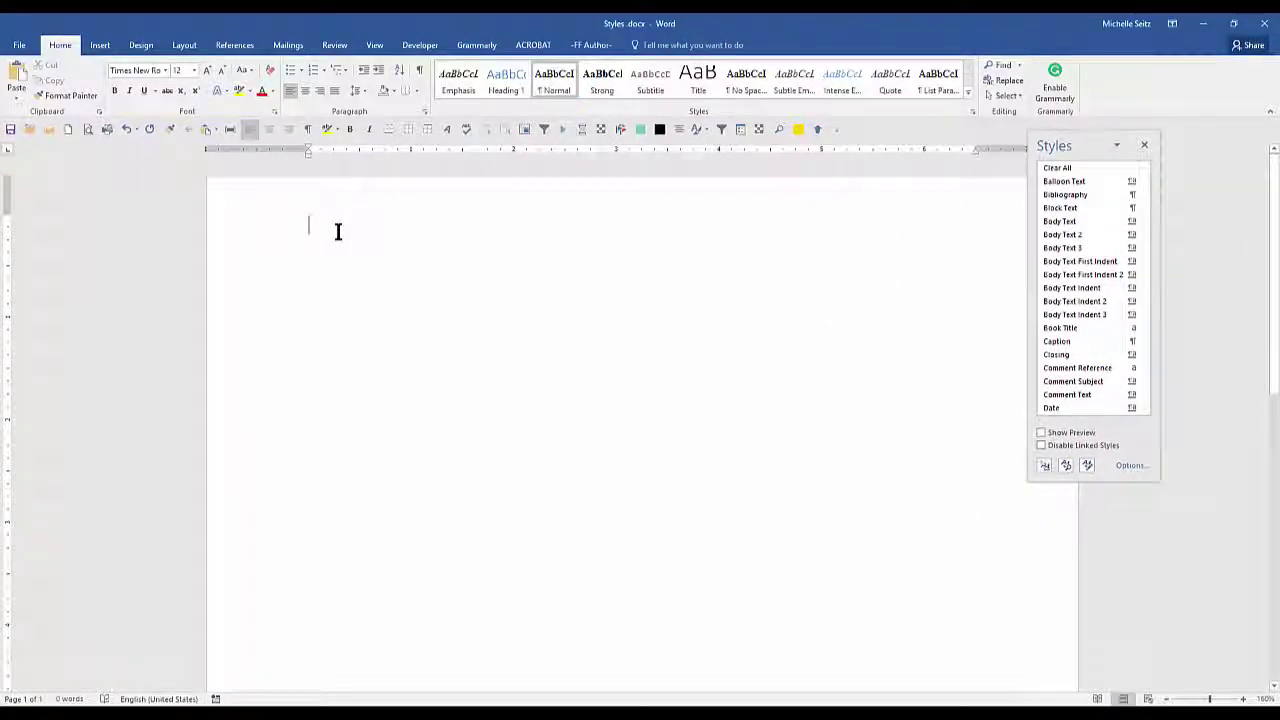
text(Styles)
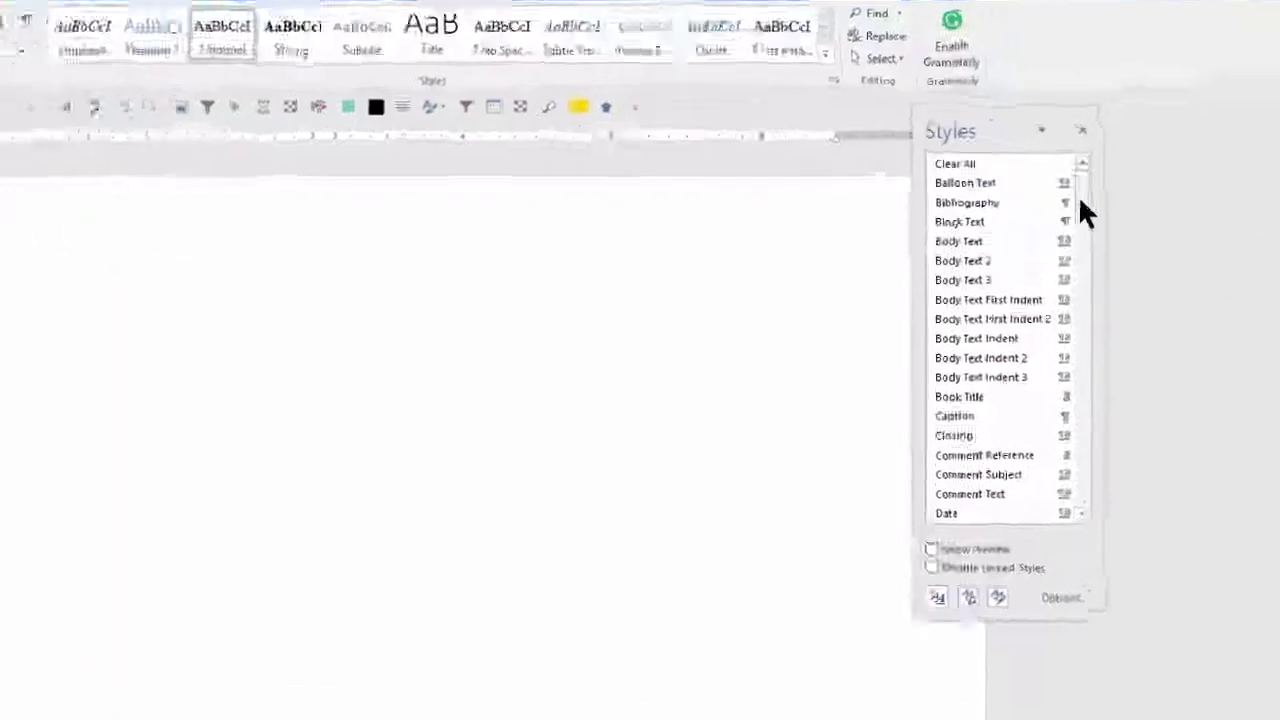
drag(1004, 213, 1004, 542)
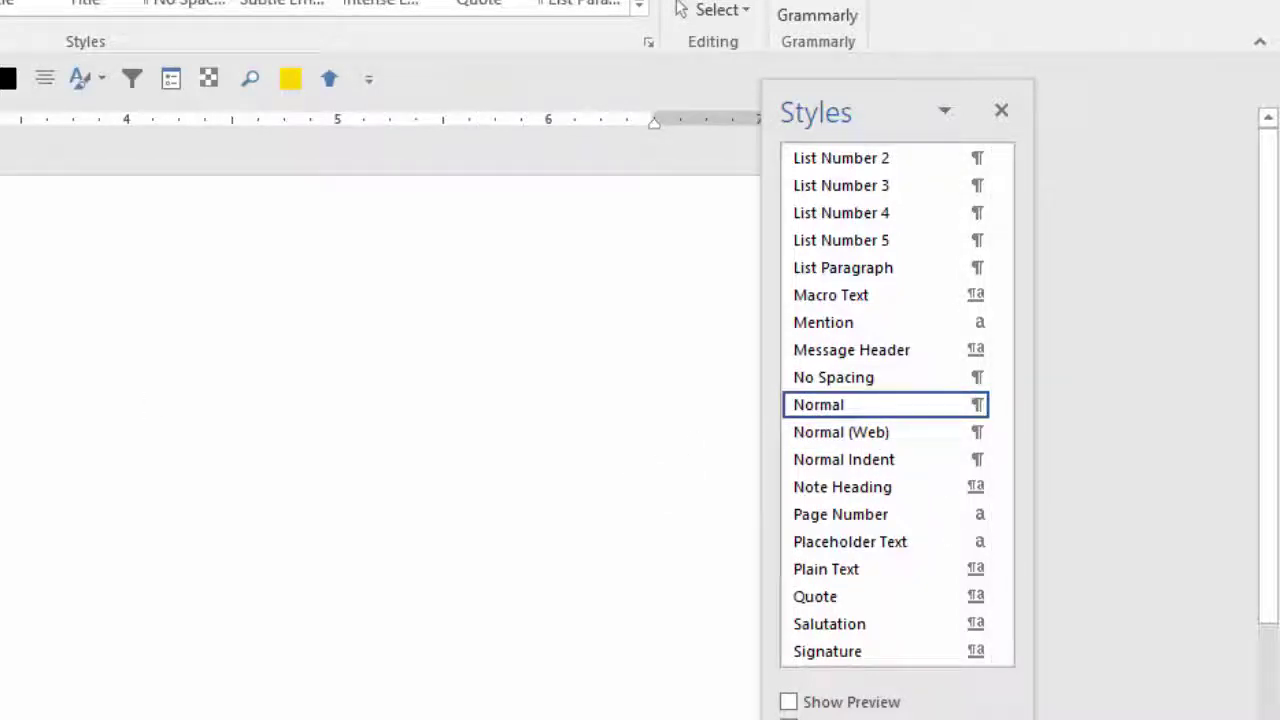
drag(1006, 523, 1008, 192)
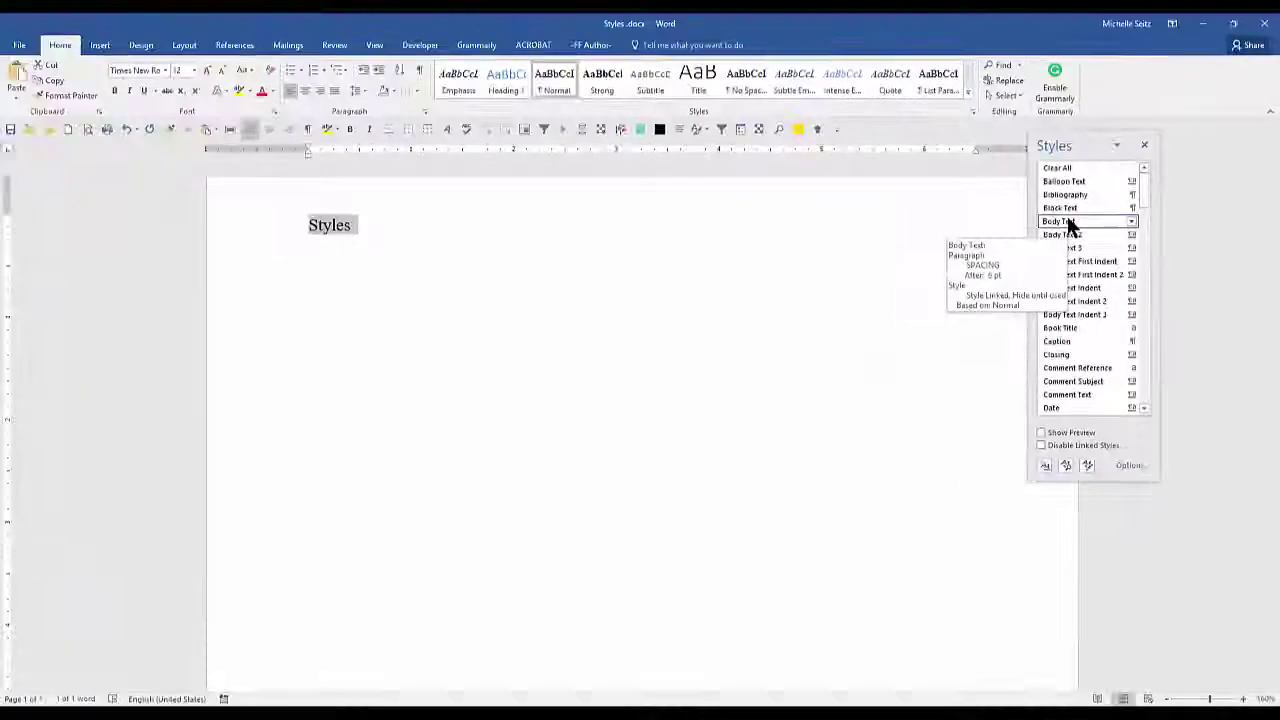
click(1068, 222)
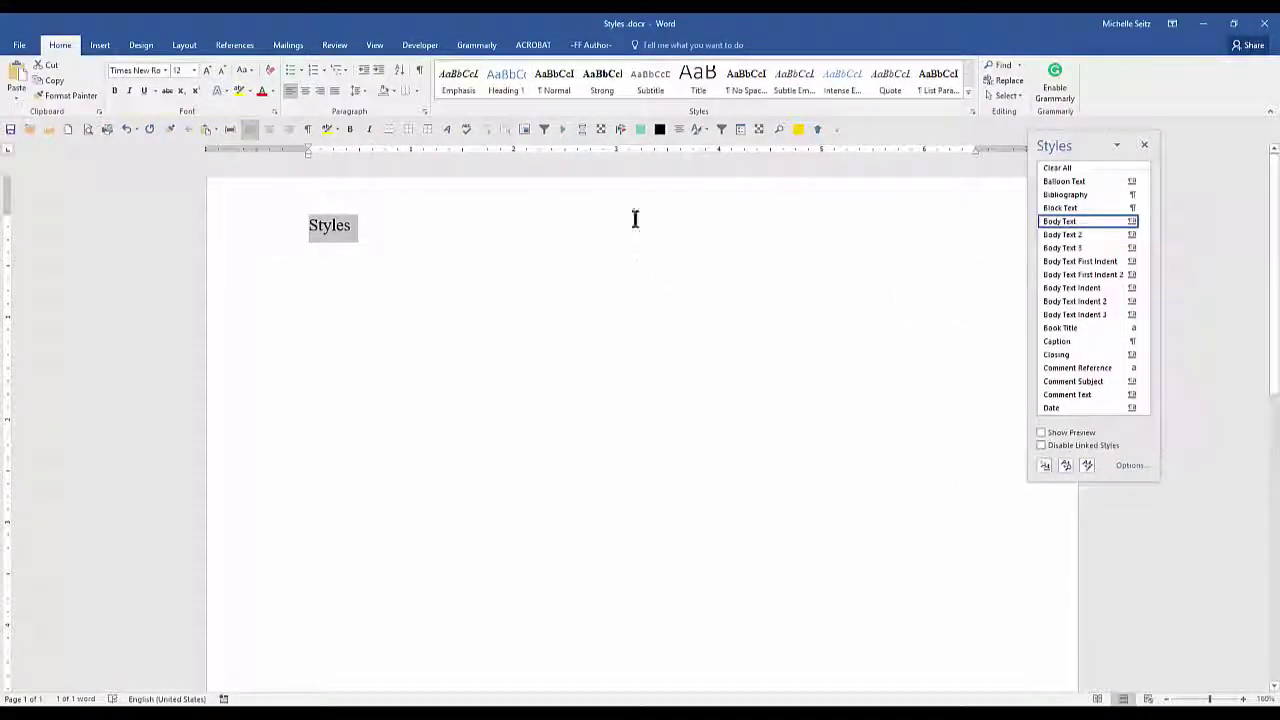
Step: Switch the document to Draft view so the style area labels the paragraph Body Text
click(375, 231)
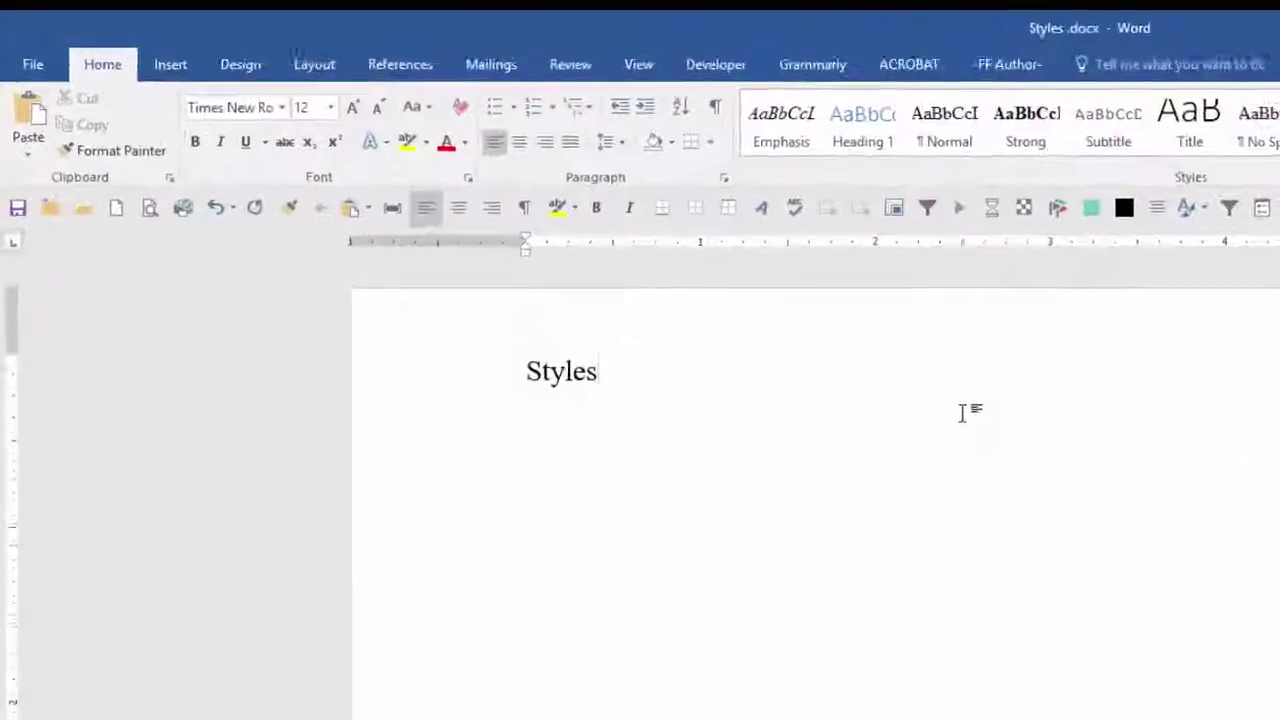
click(755, 85)
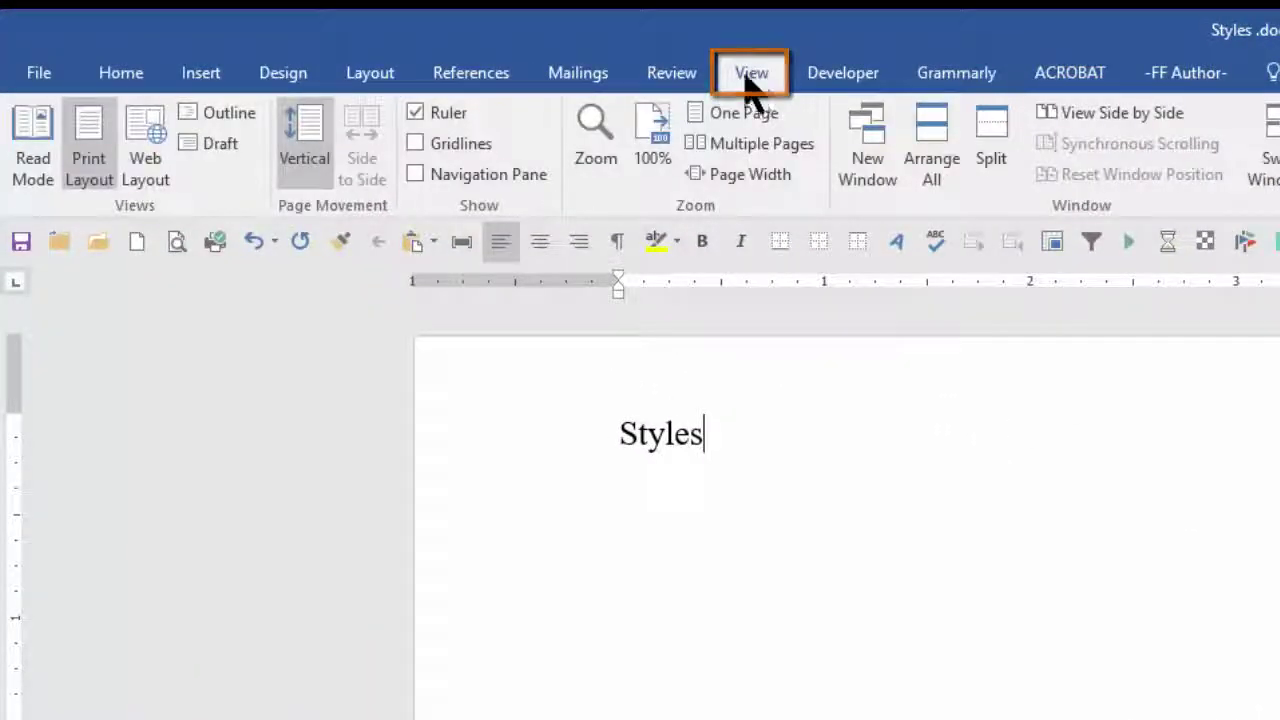
click(215, 146)
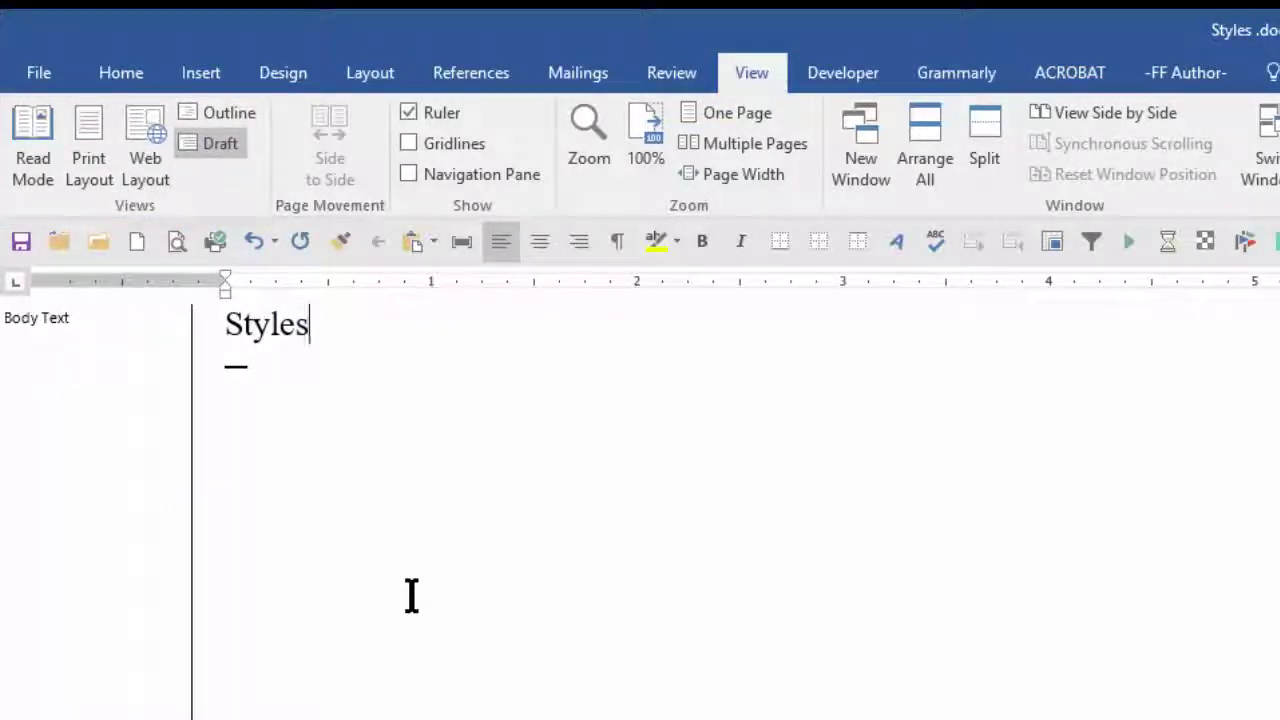
key(ctrl+alt+shift+s)
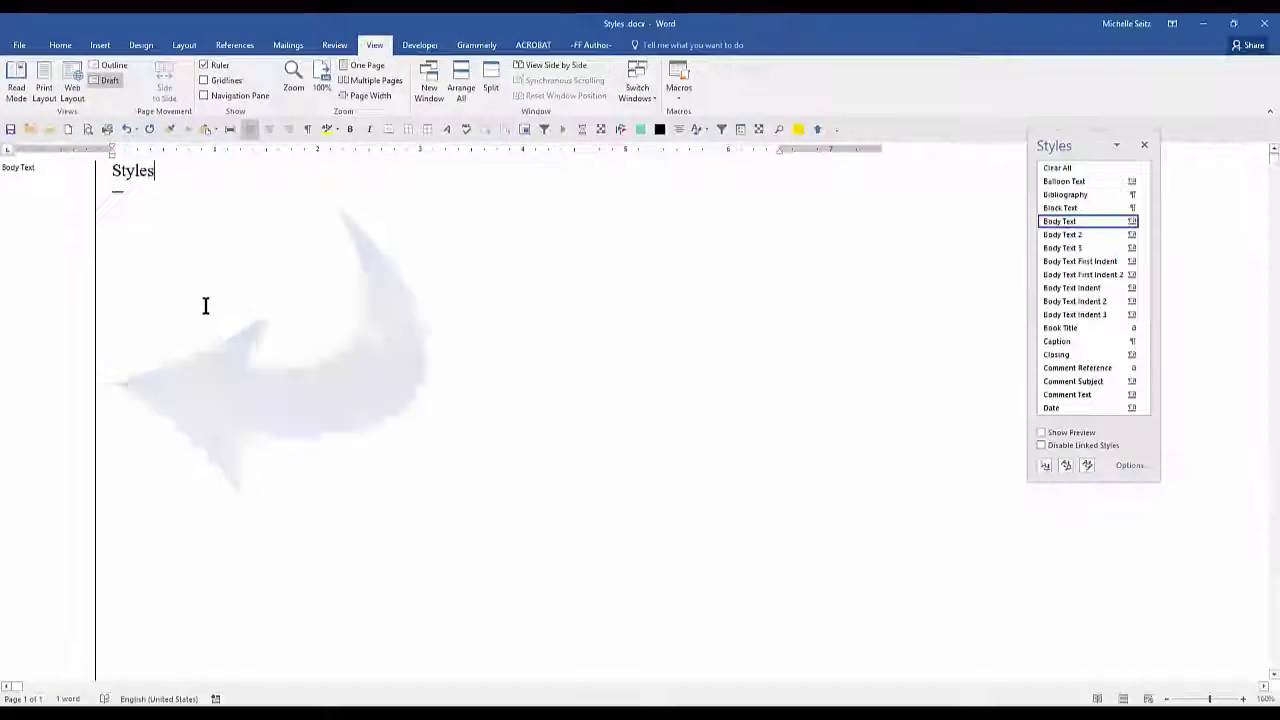
Step: In Word's Advanced options, confirm the Draft and Outline style area width is 1.5"
click(20, 47)
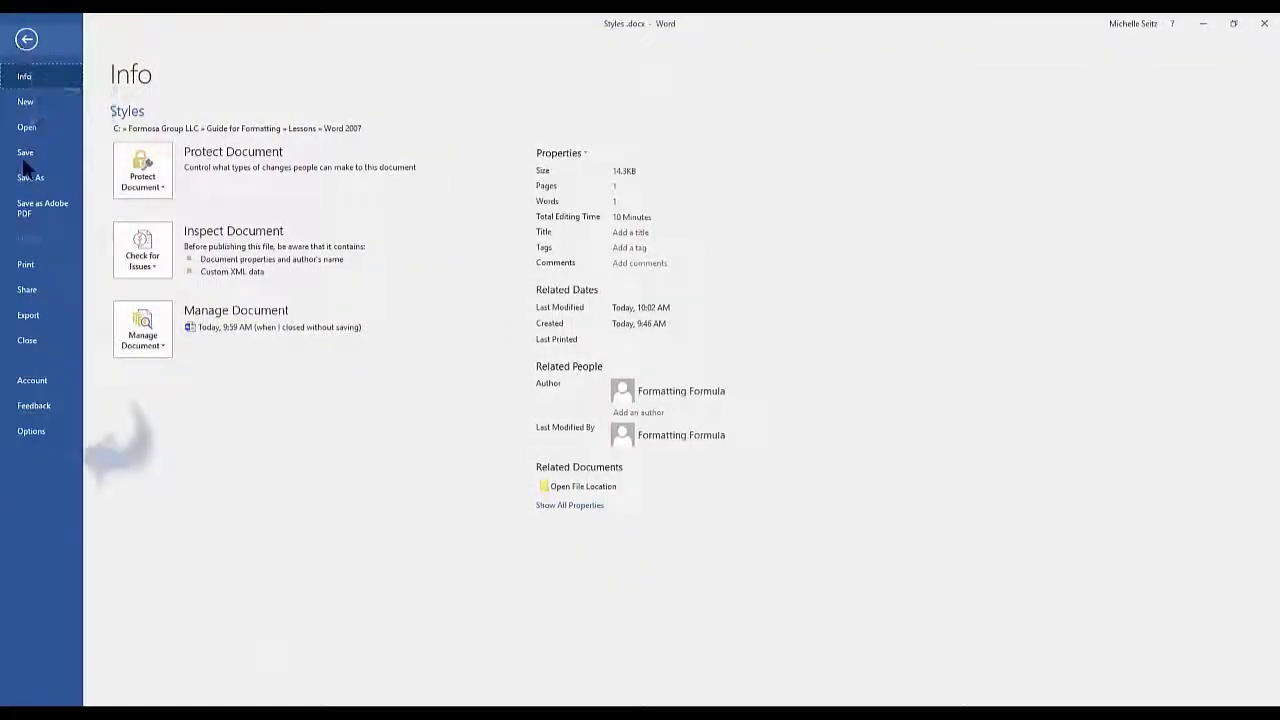
click(41, 430)
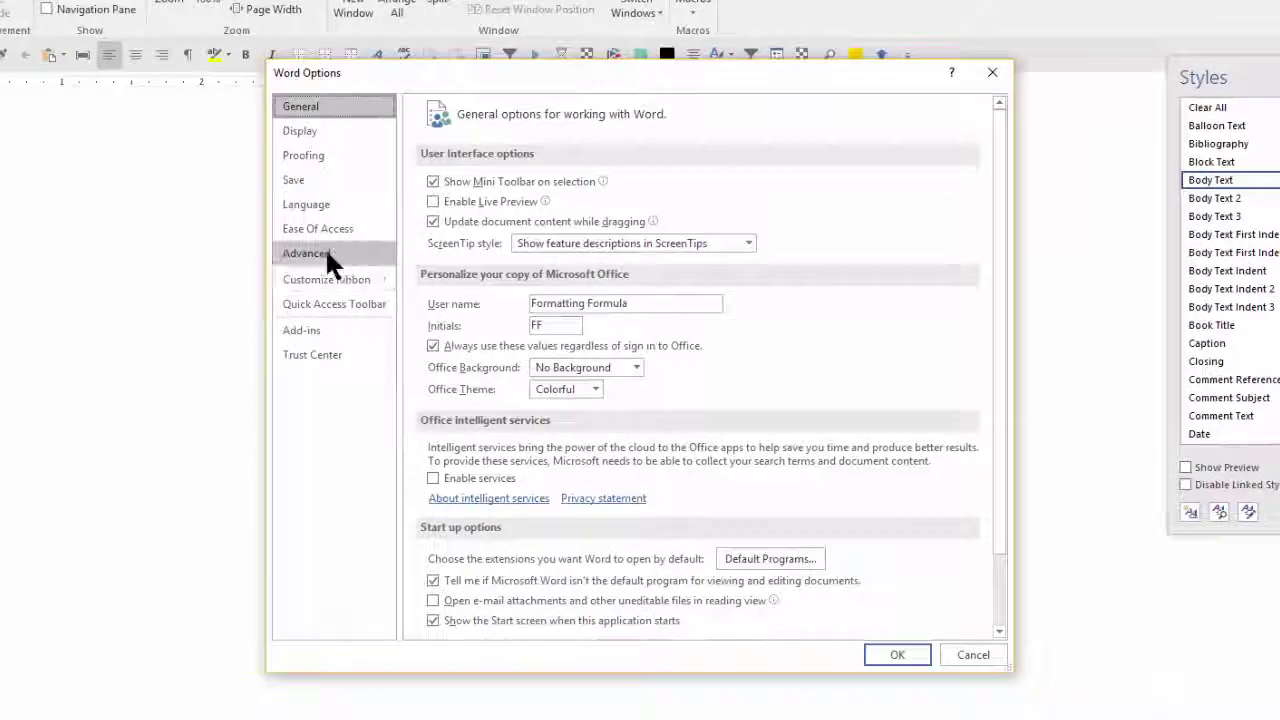
click(325, 253)
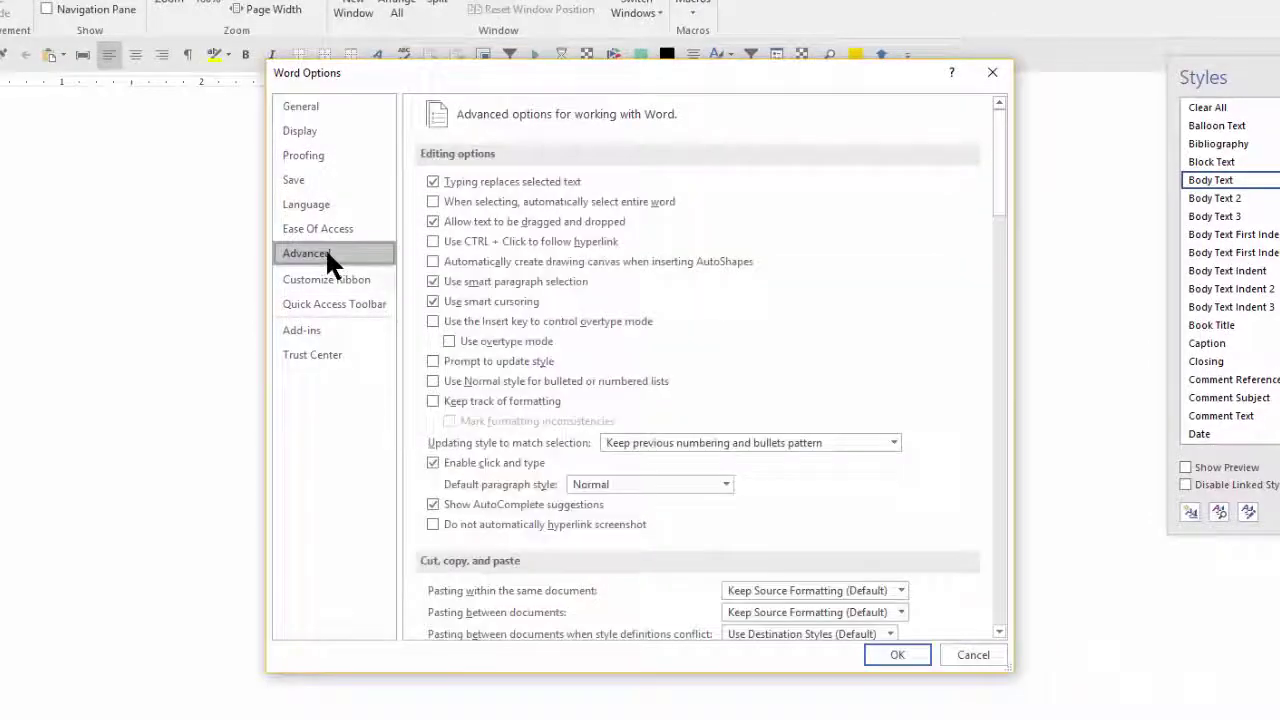
drag(1008, 206, 1000, 391)
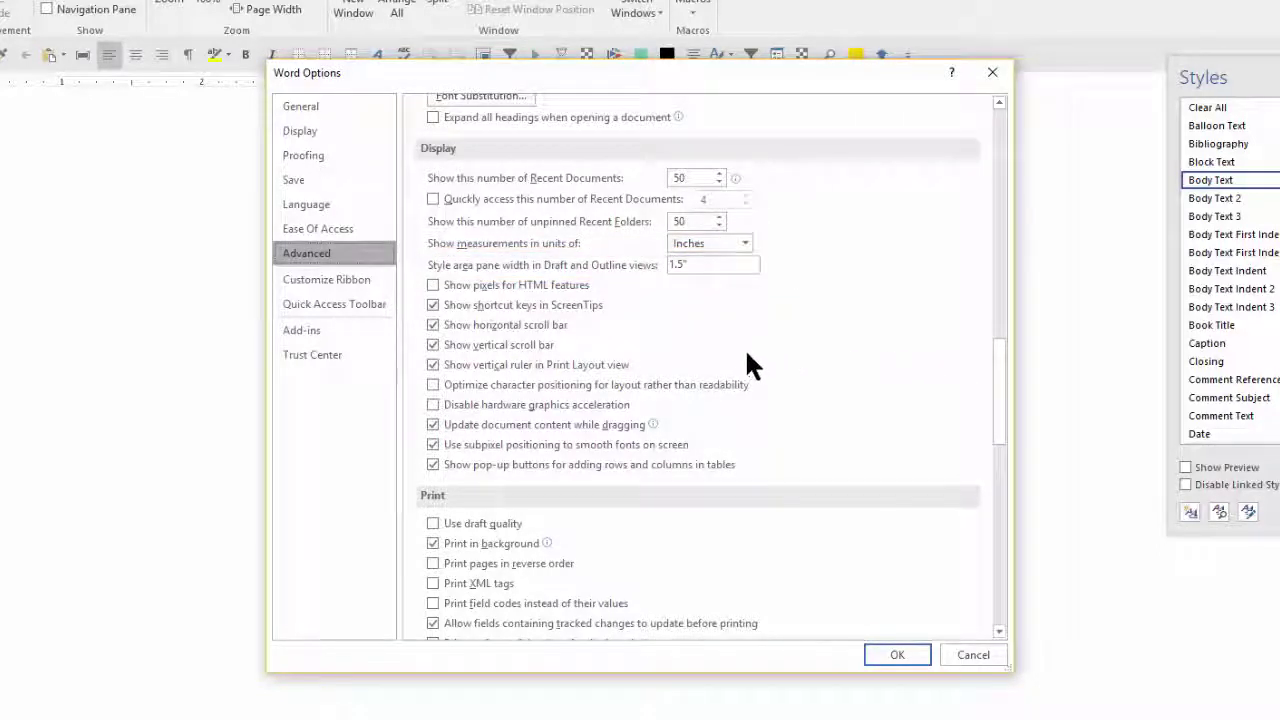
double_click(690, 264)
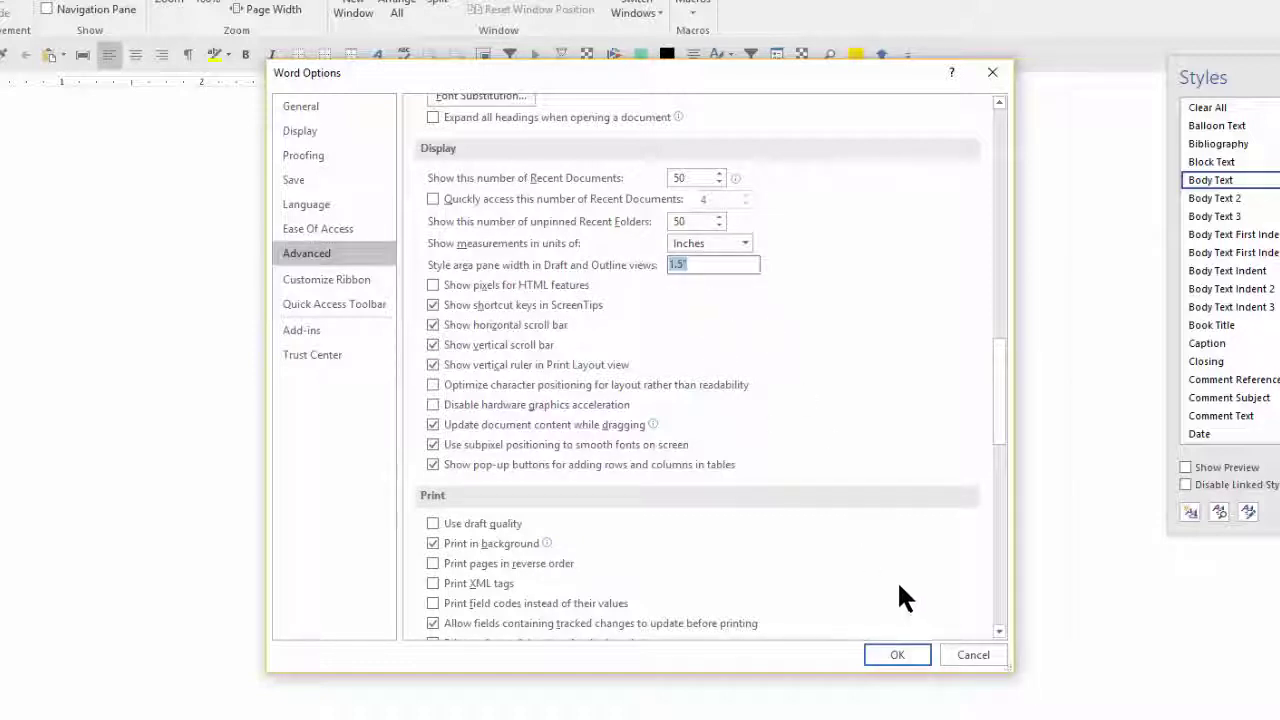
click(897, 656)
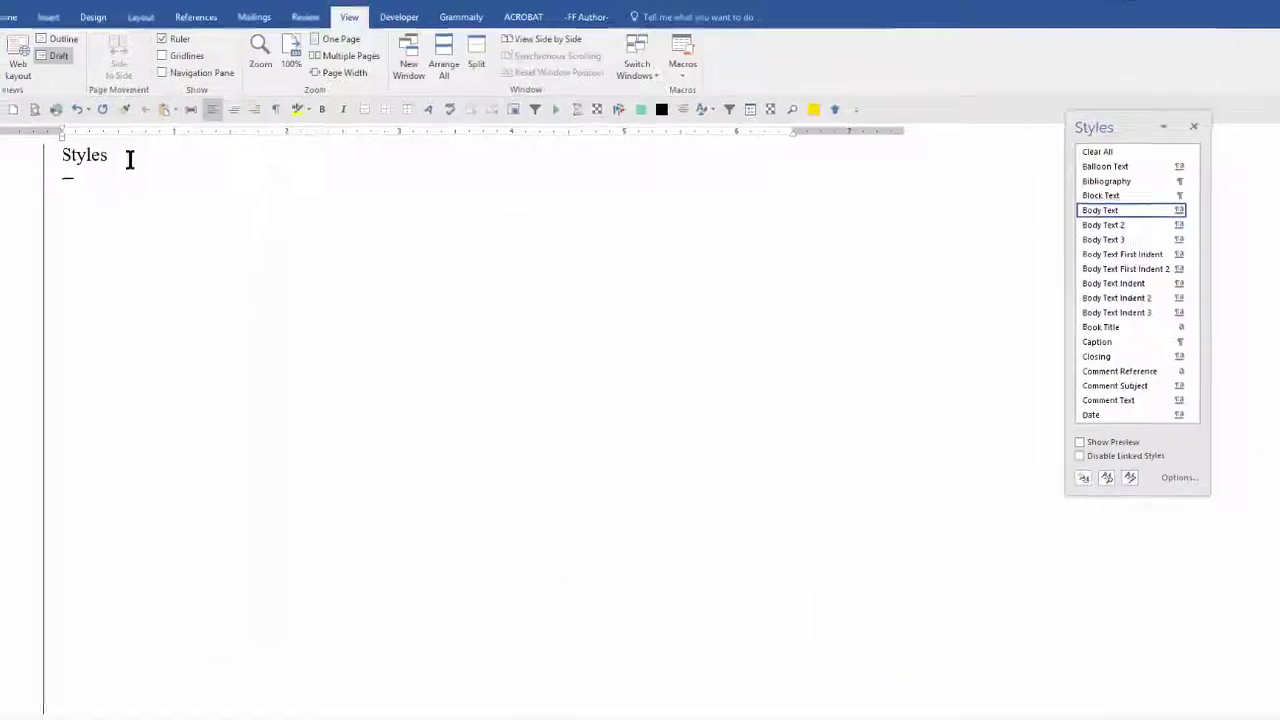
Step: Select the word 'Styles' and open the Modify Style dialog for the Normal style
click(5, 17)
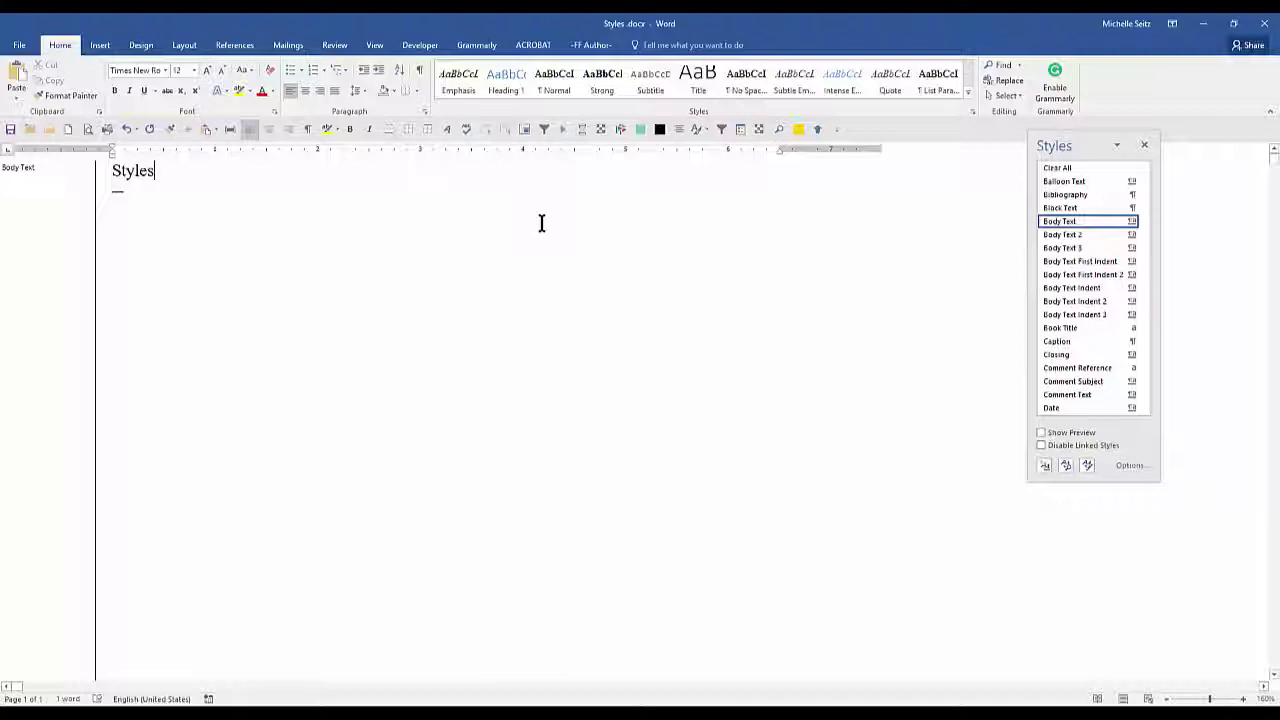
double_click(128, 172)
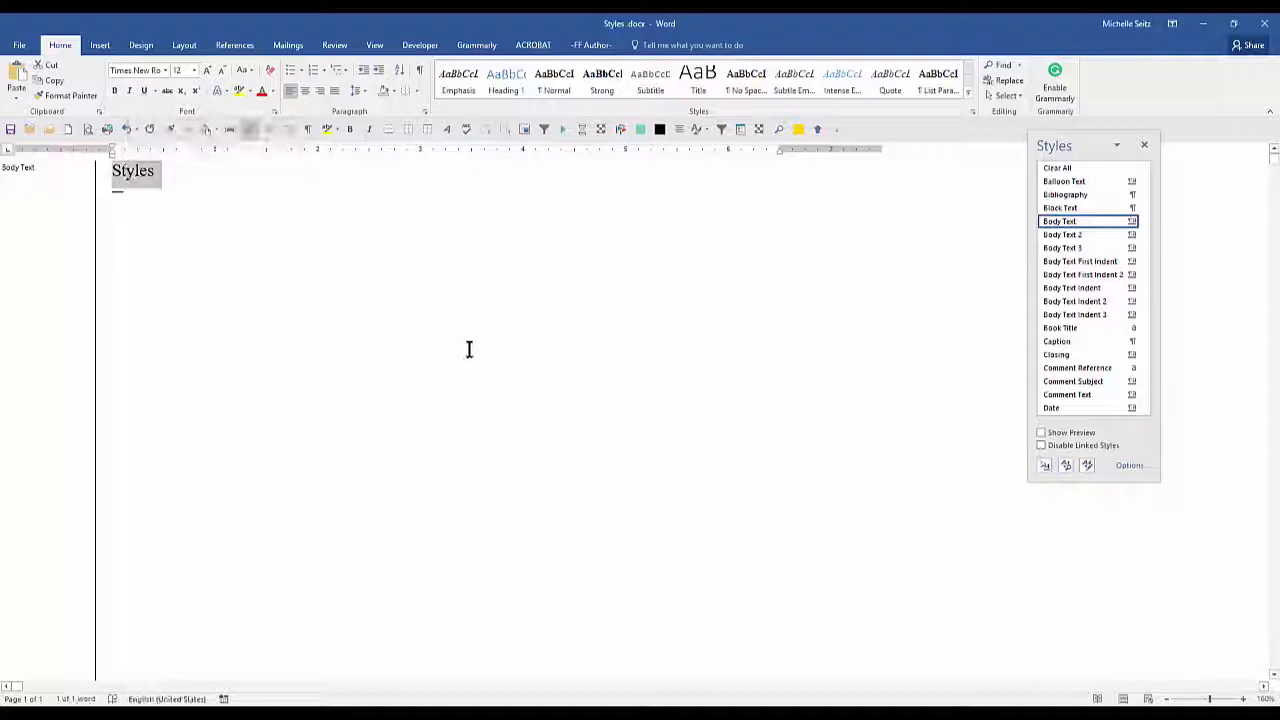
right_click(559, 81)
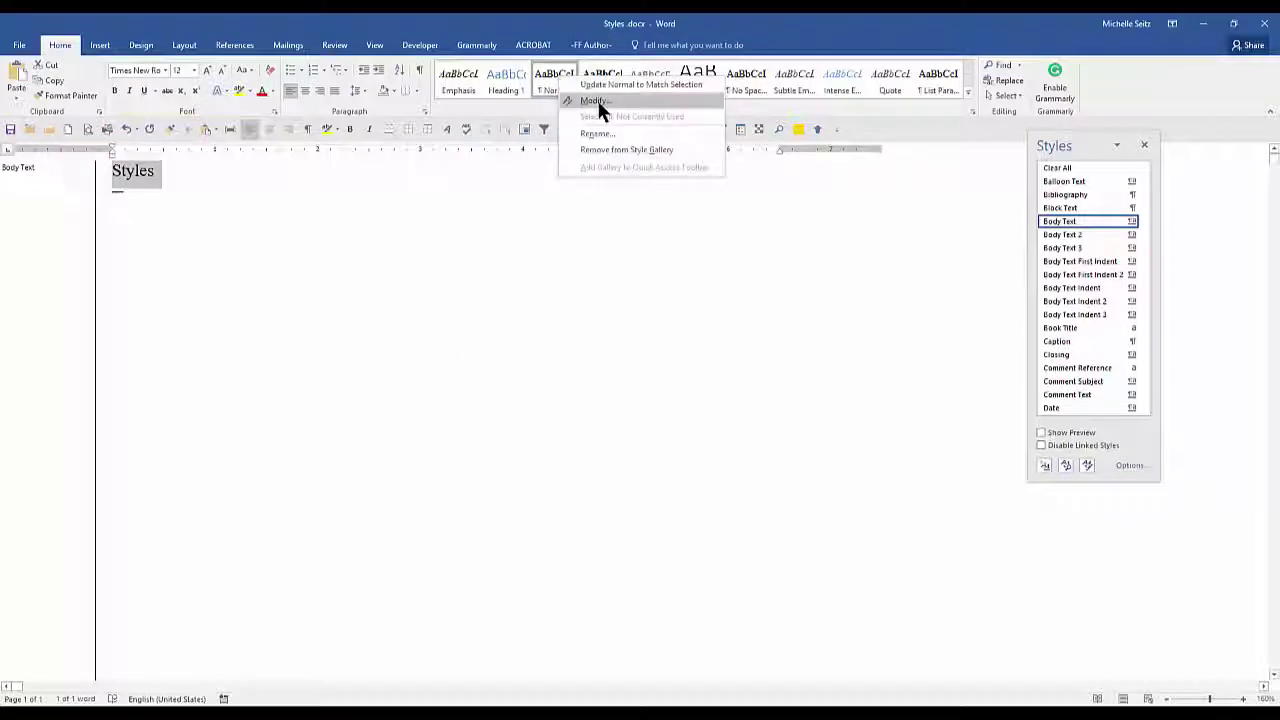
click(596, 102)
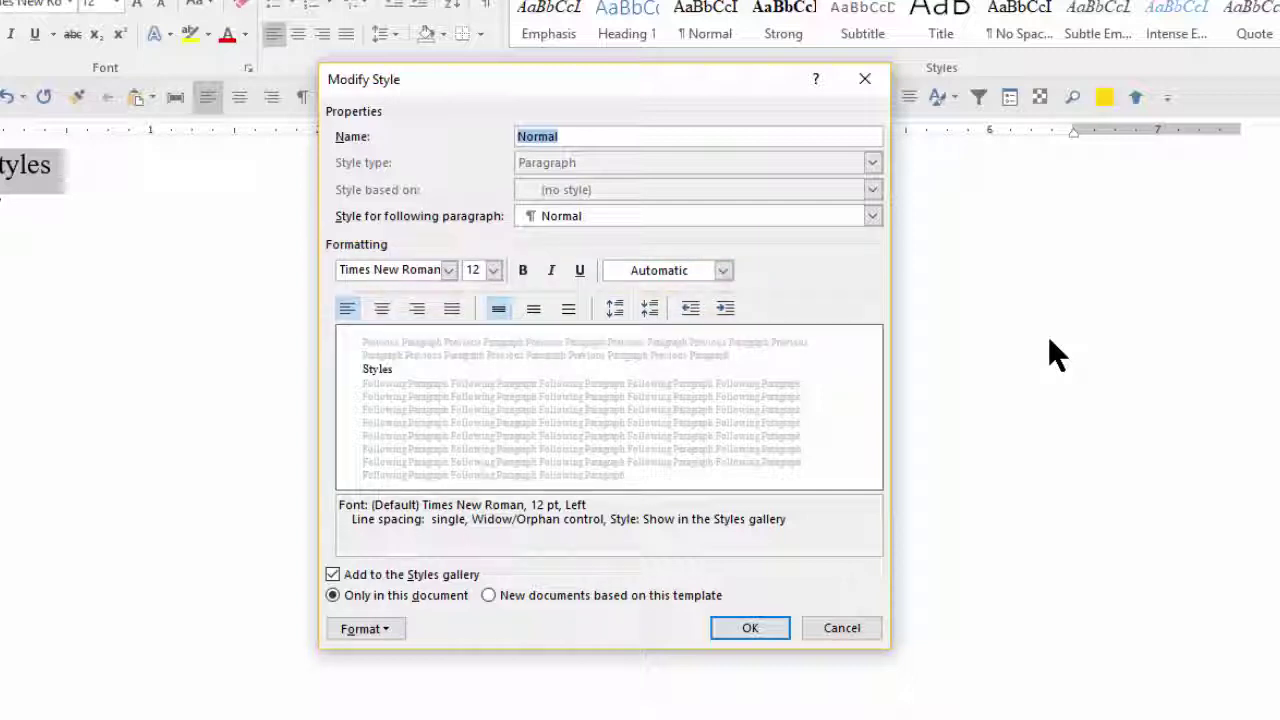
Step: Review the Normal style's Times New Roman font, 12 pt size and Automatic colour
click(448, 269)
click(447, 264)
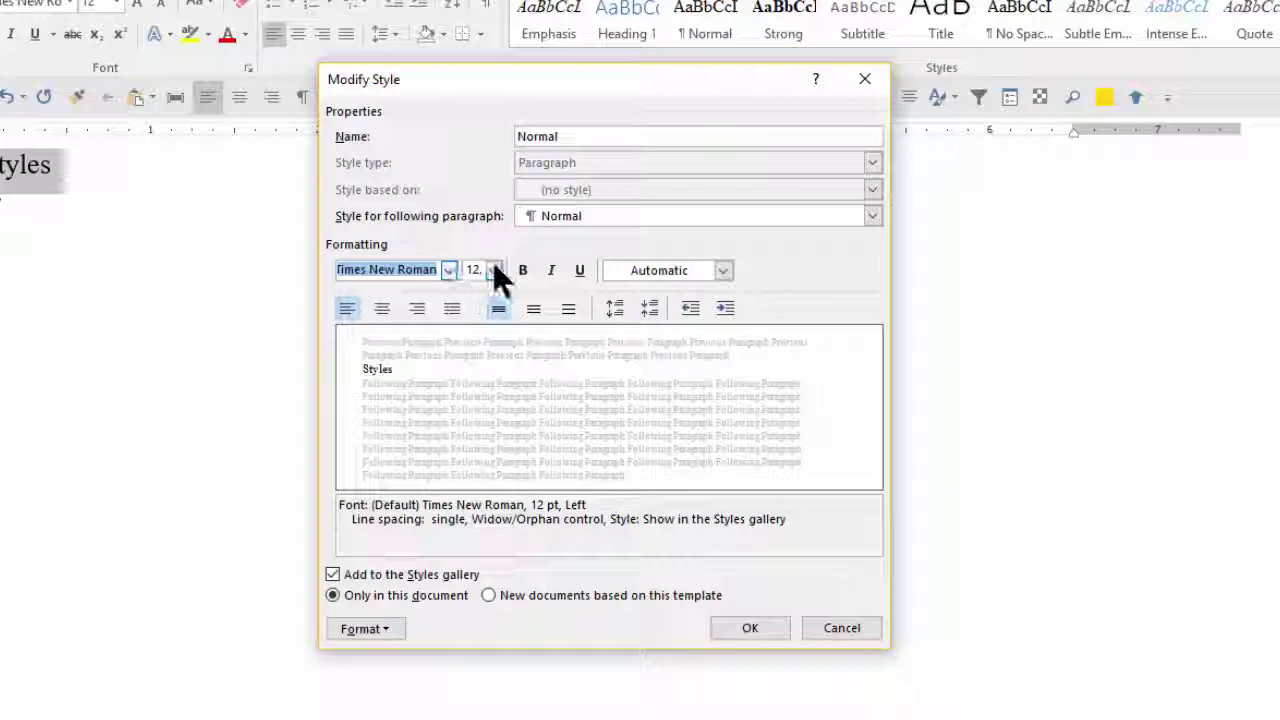
click(493, 261)
click(493, 262)
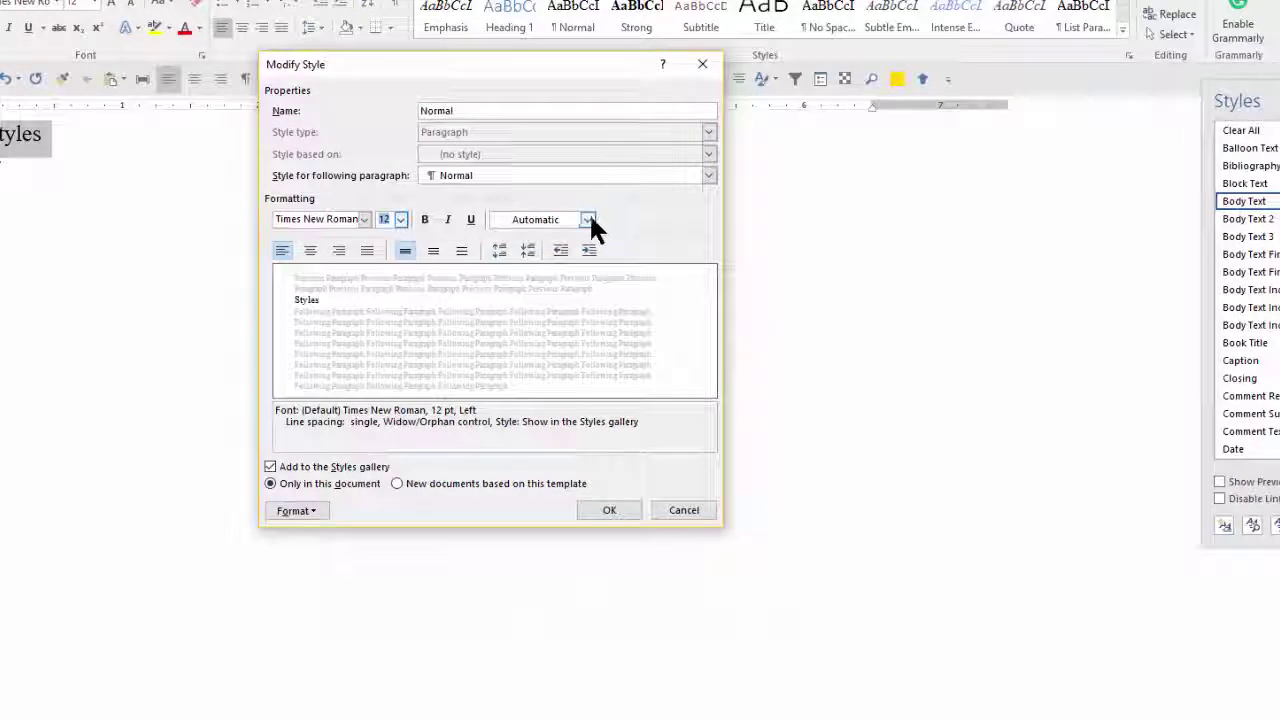
click(588, 219)
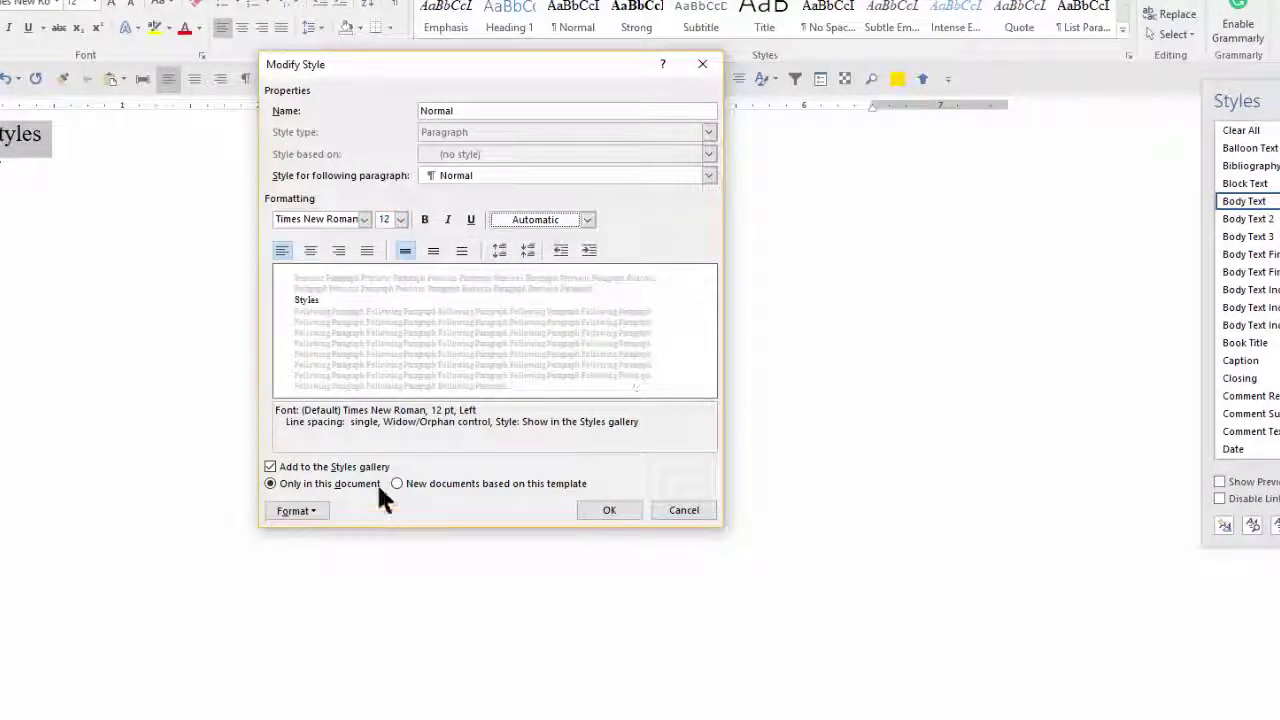
Step: Check the Normal style's full Font settings and cancel without changes
click(297, 509)
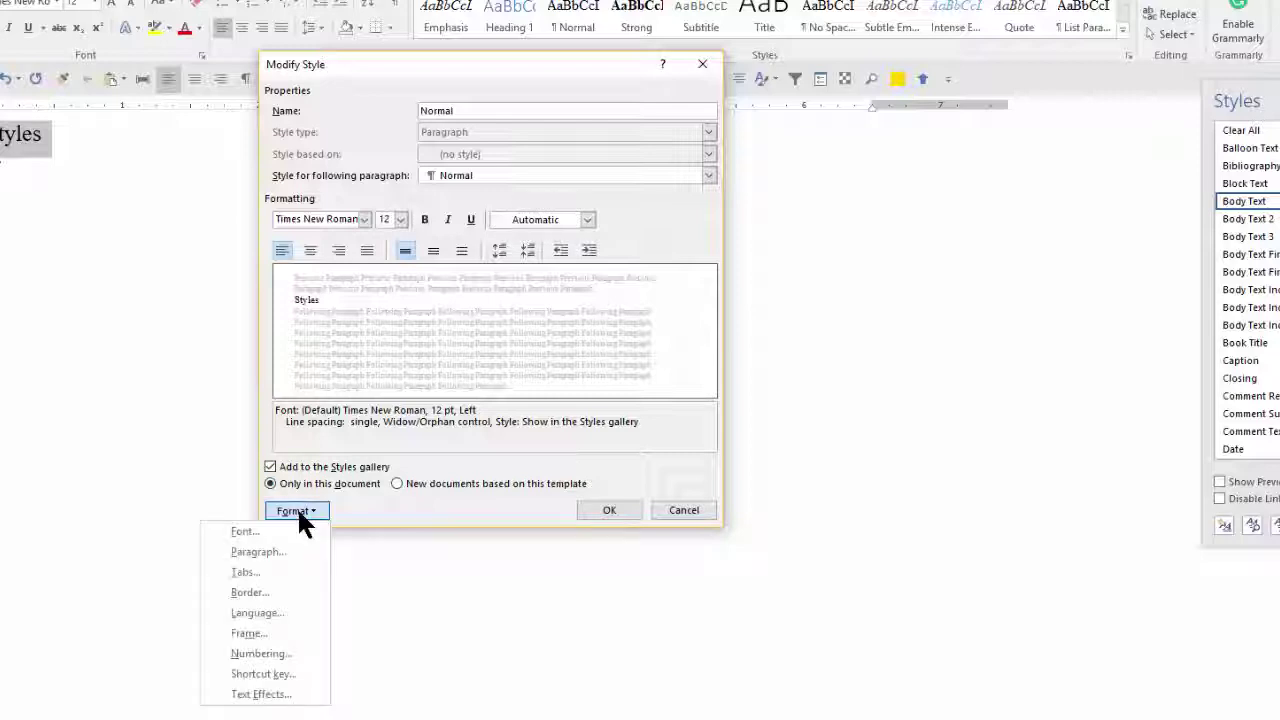
click(273, 533)
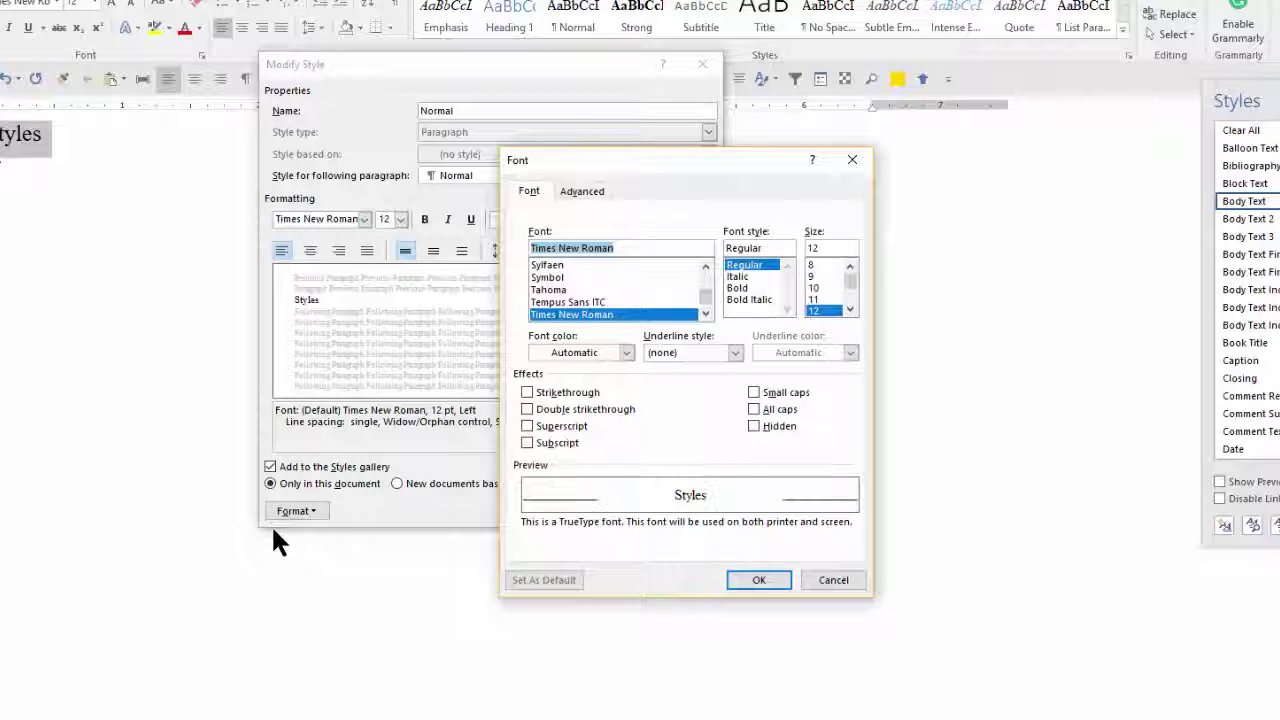
click(834, 580)
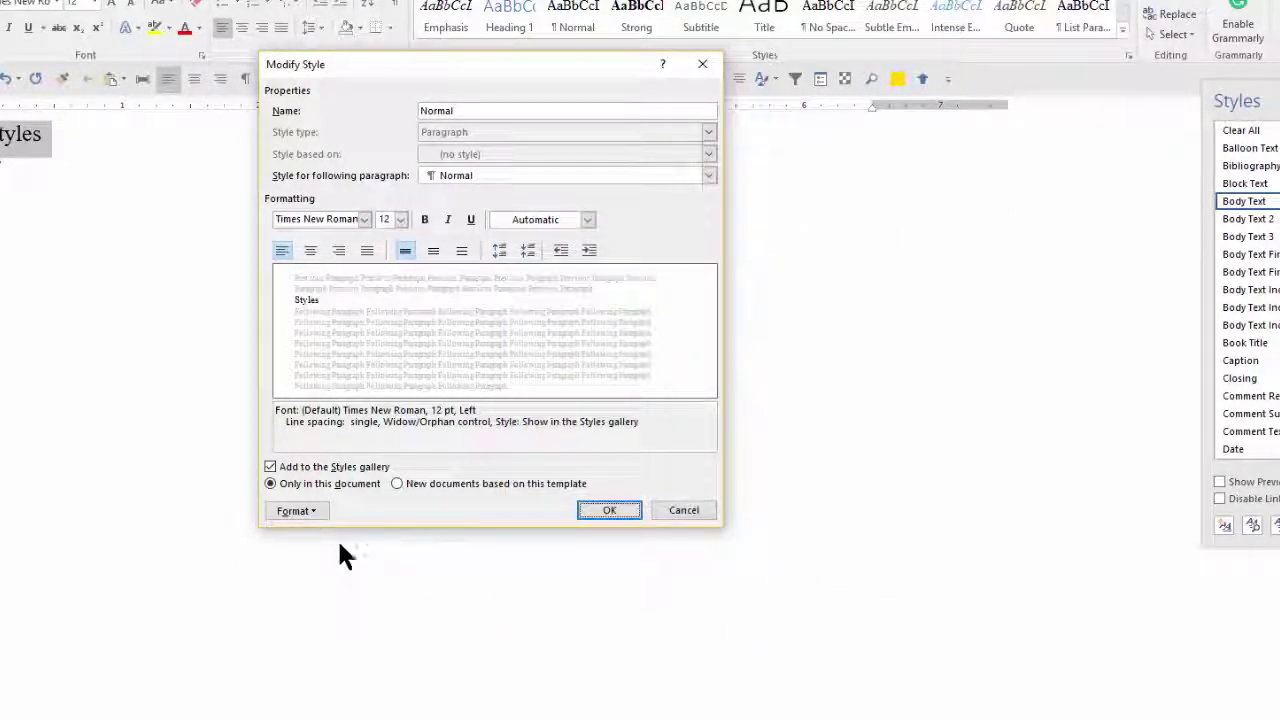
Step: Confirm the Normal style keeps single line spacing, then close Modify Style unchanged
click(292, 512)
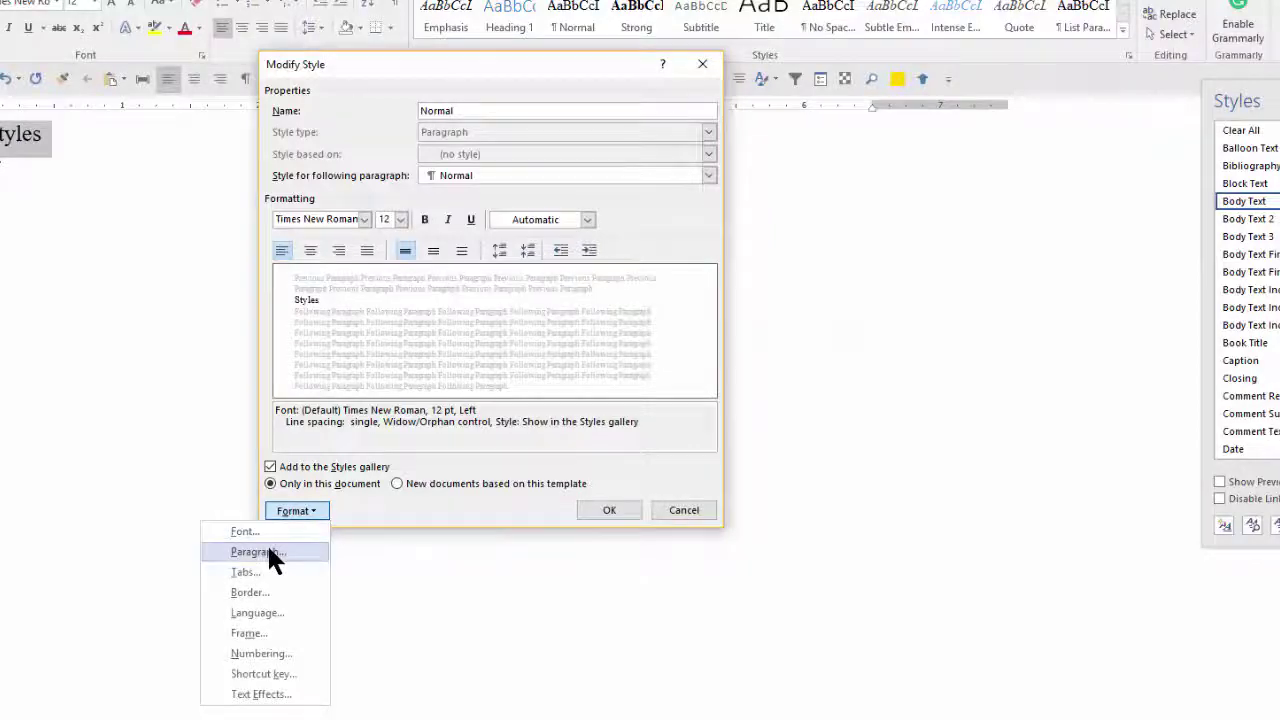
click(268, 545)
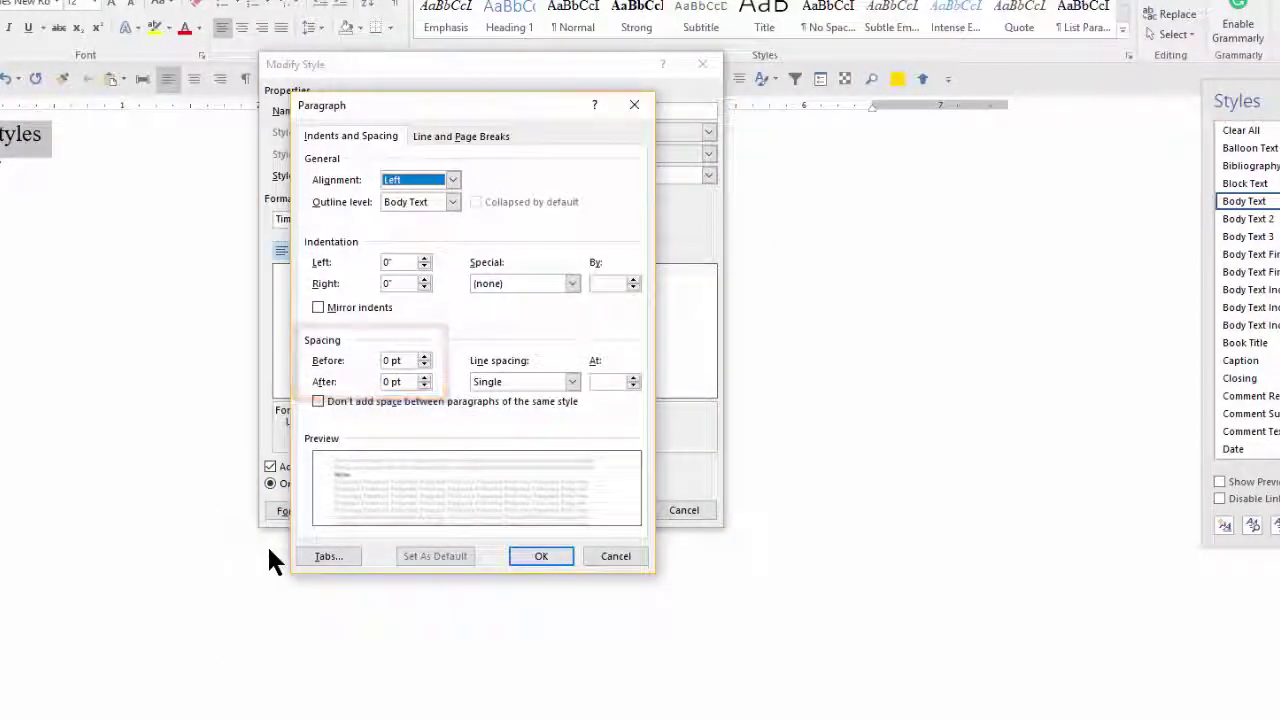
click(572, 381)
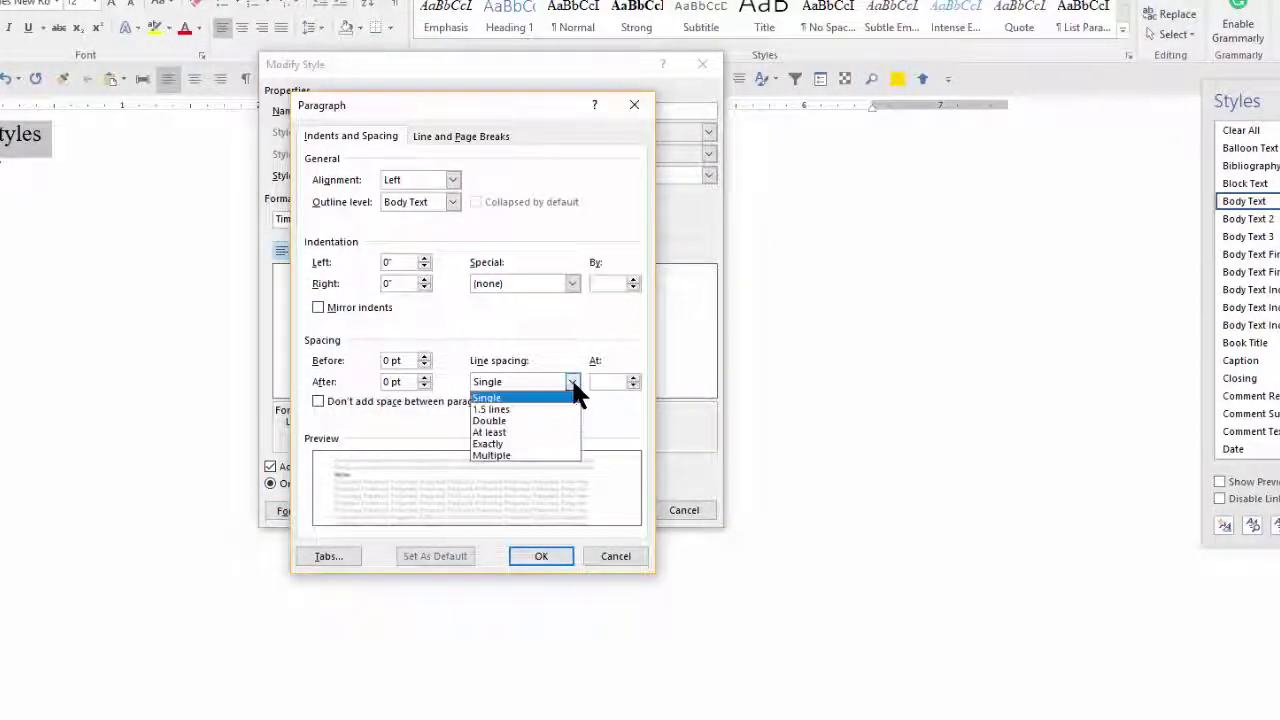
click(571, 380)
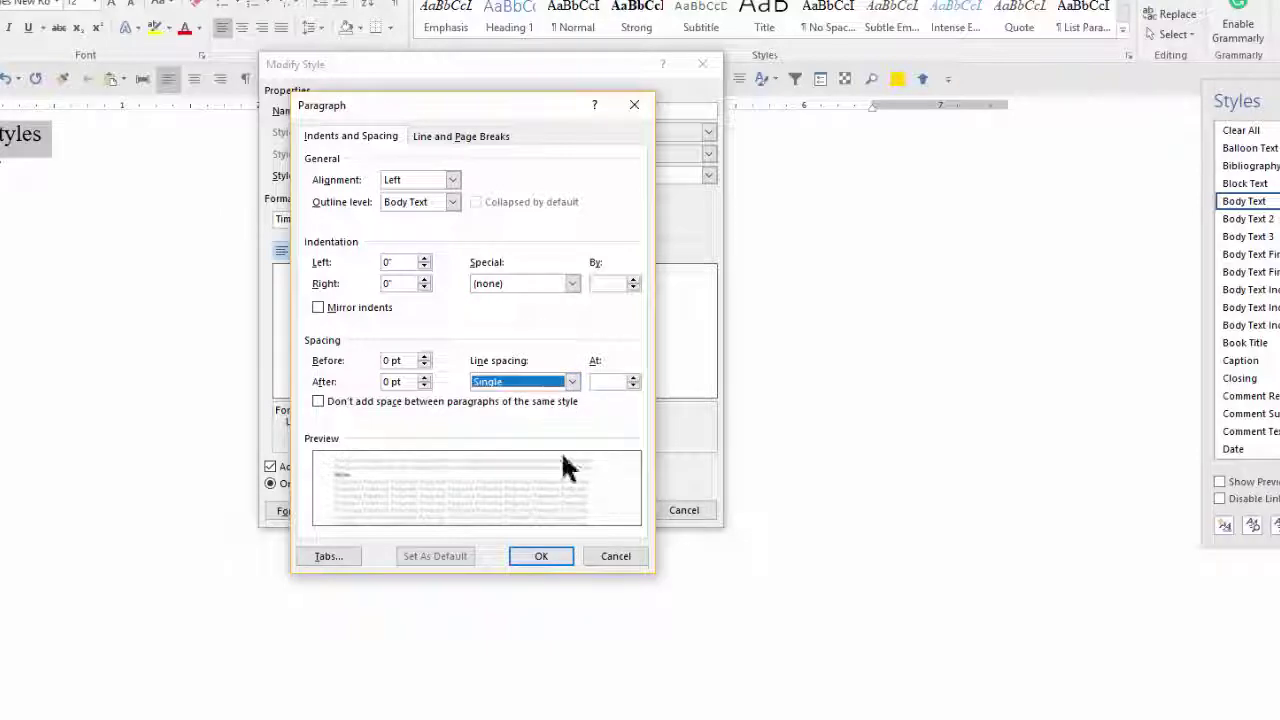
click(618, 551)
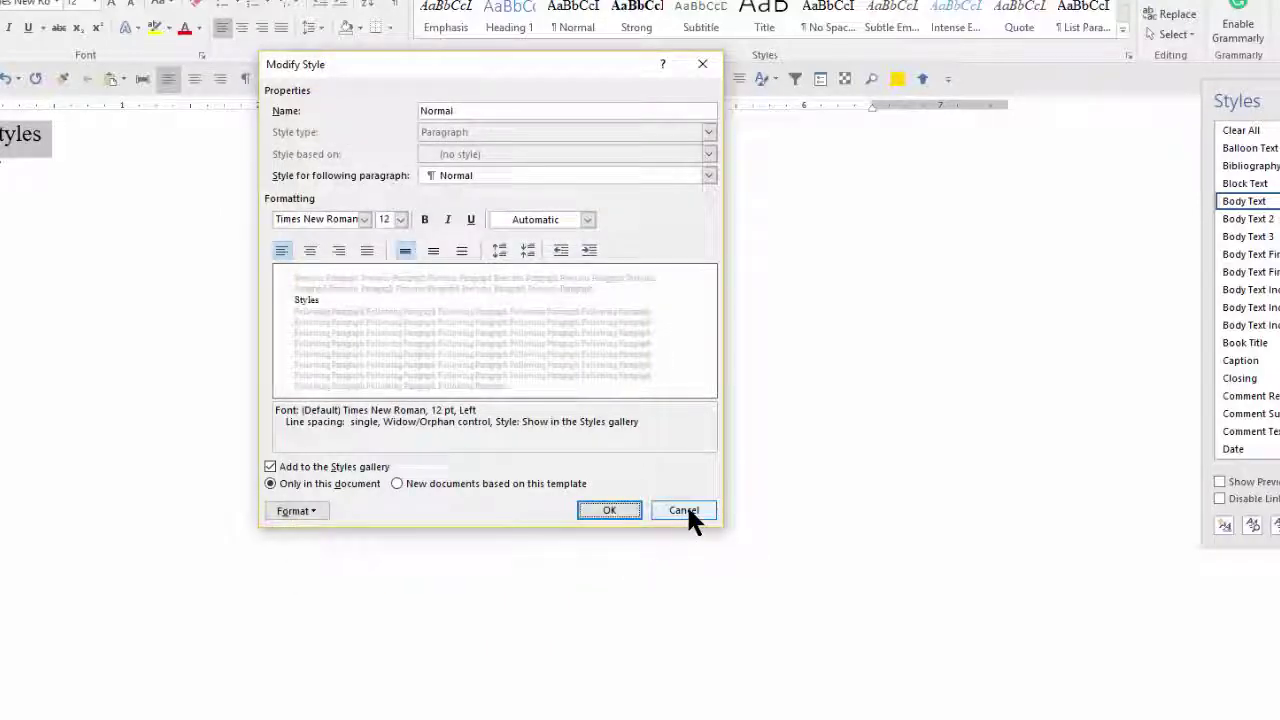
click(609, 510)
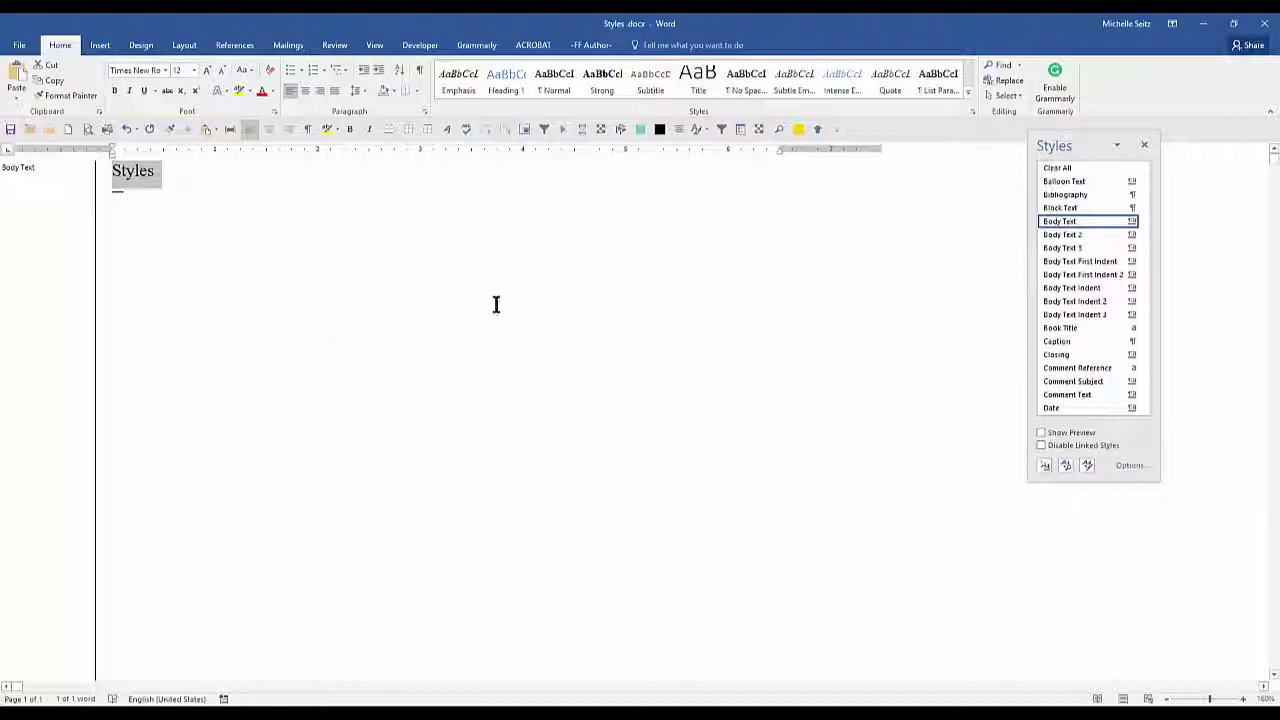
Step: Put Body Text into the quick Style Gallery and take No Spacing out of it
click(1132, 221)
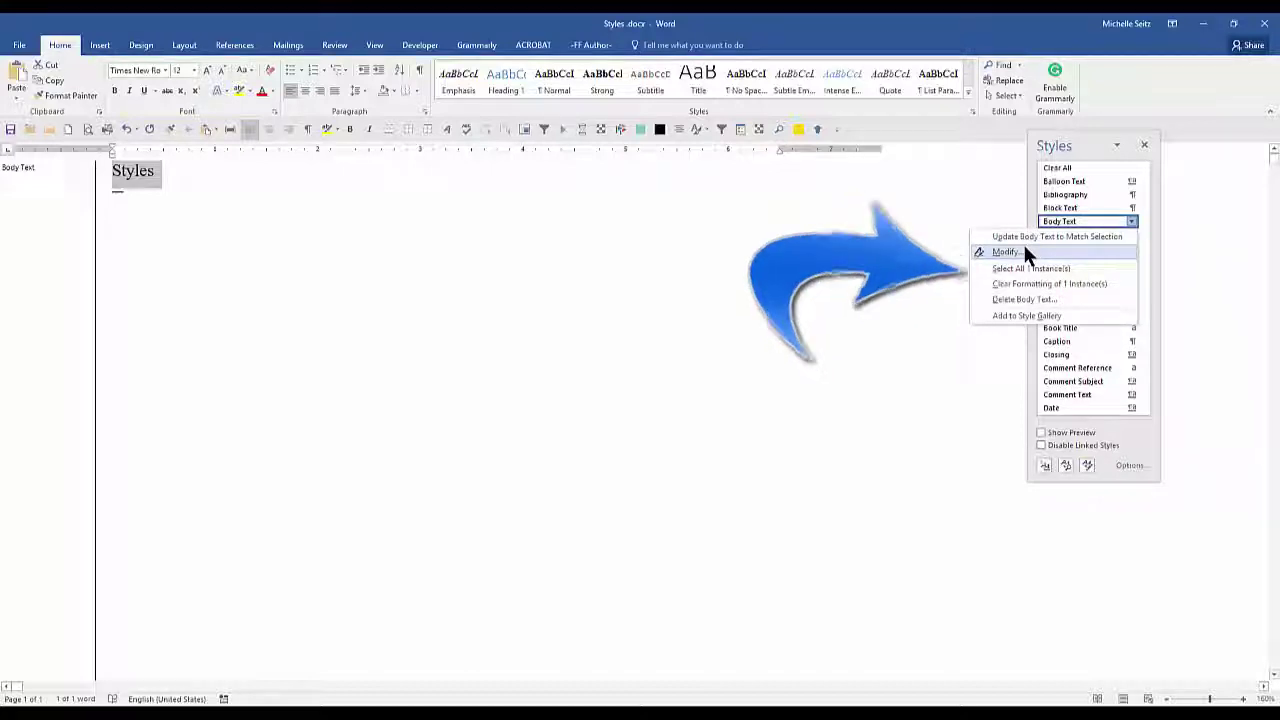
click(1022, 316)
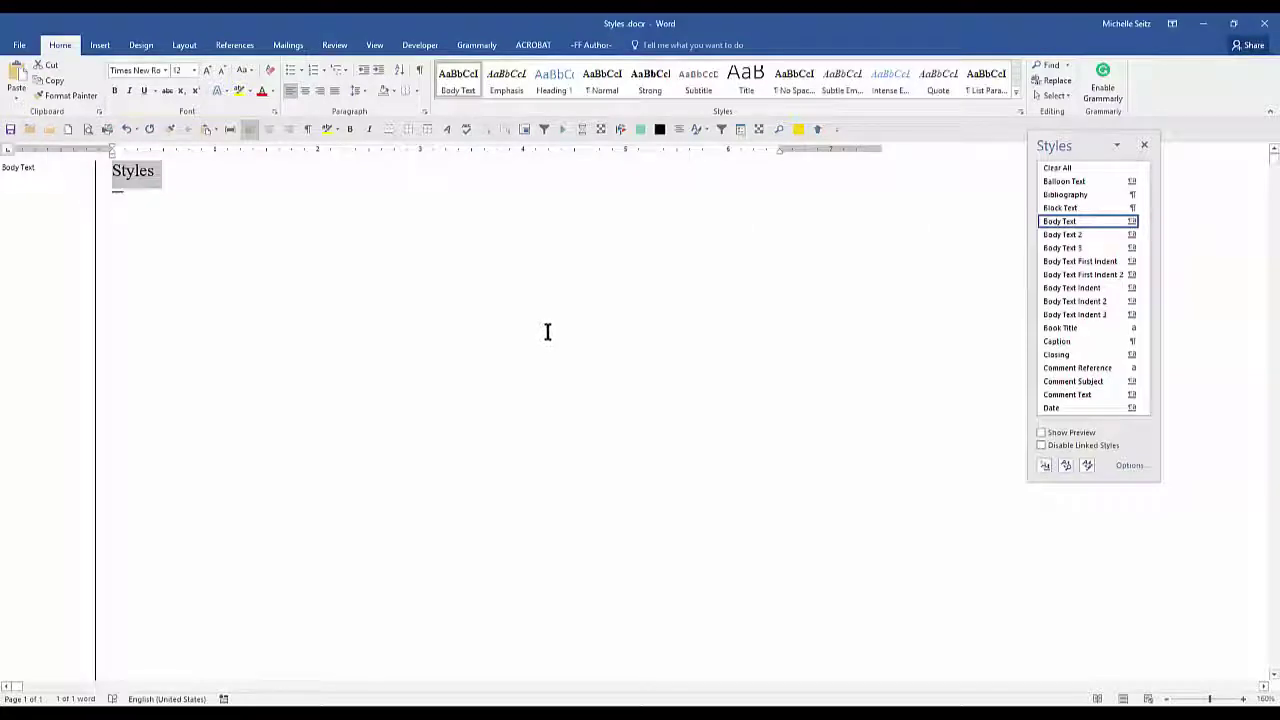
right_click(798, 75)
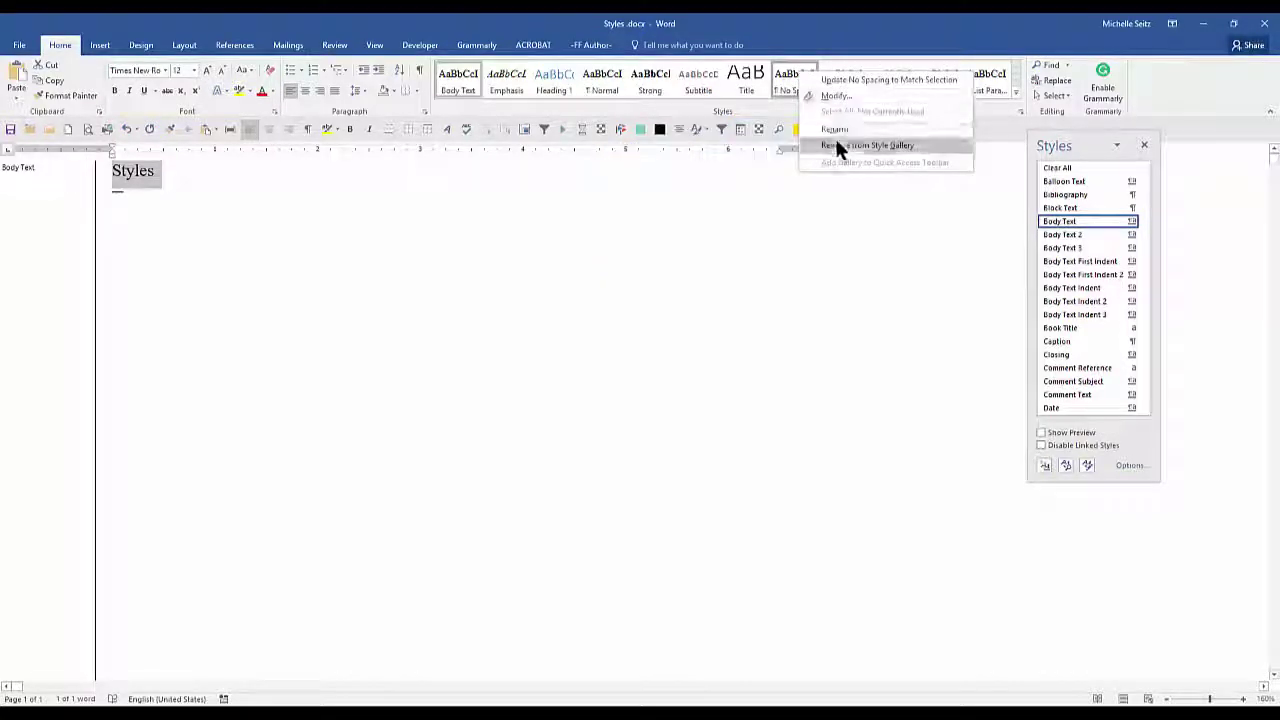
click(934, 145)
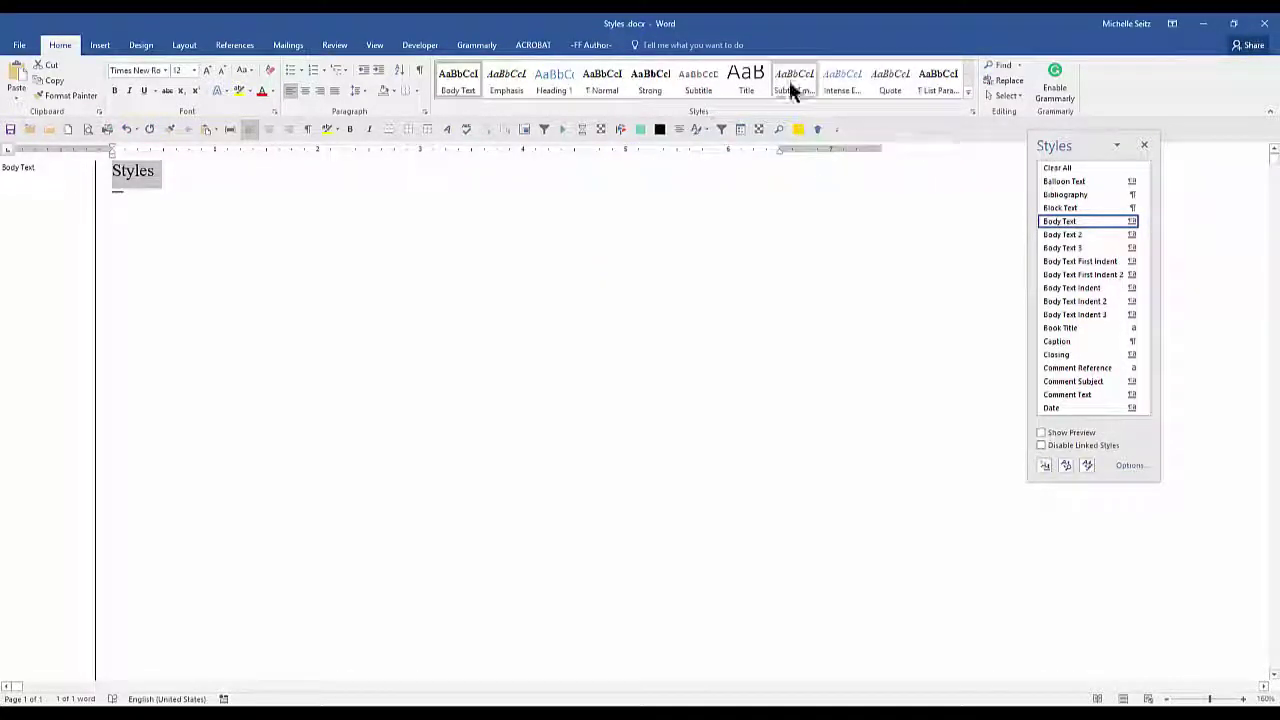
Step: Add a new line 'Text' below Styles and make it bold and underlined
click(274, 203)
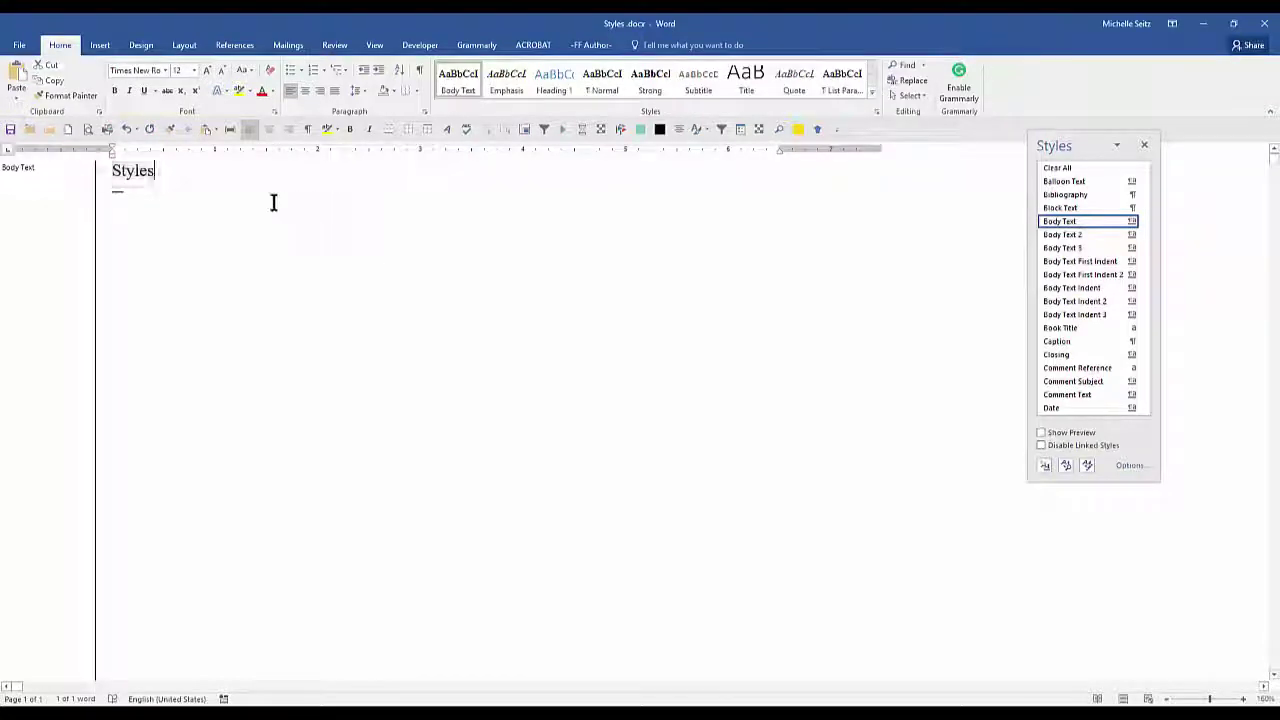
key(Return)
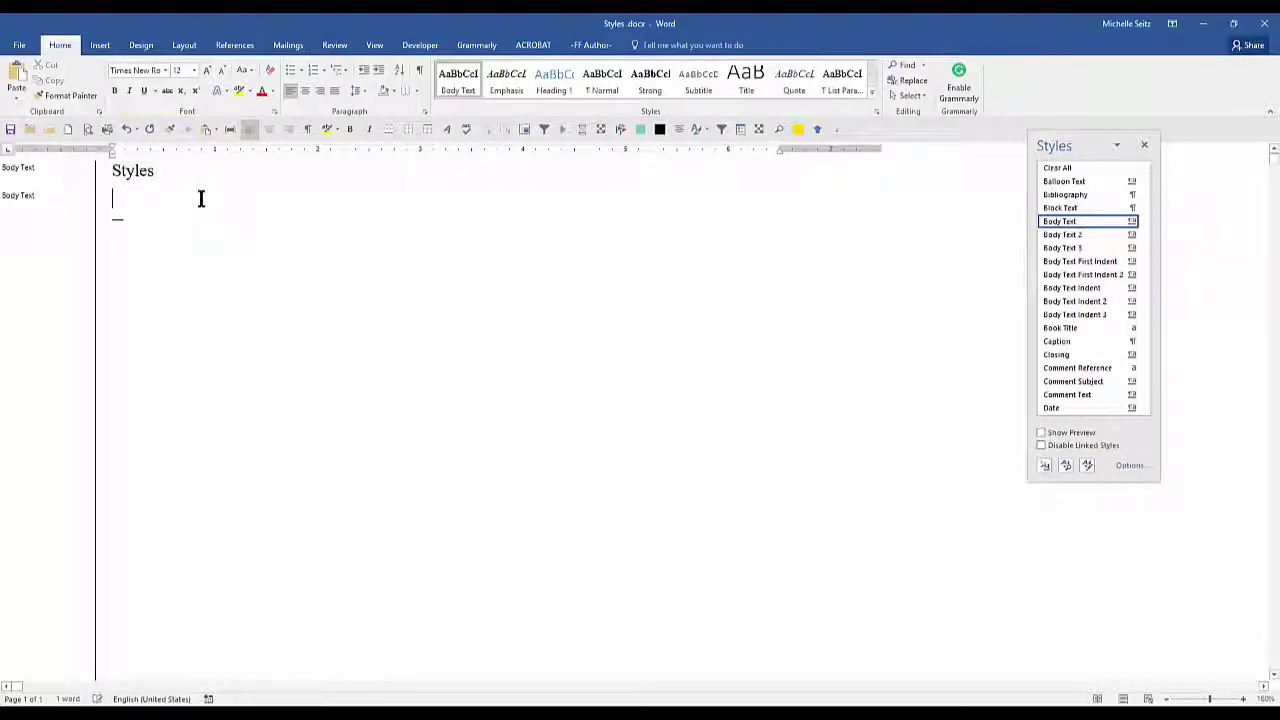
text(Text)
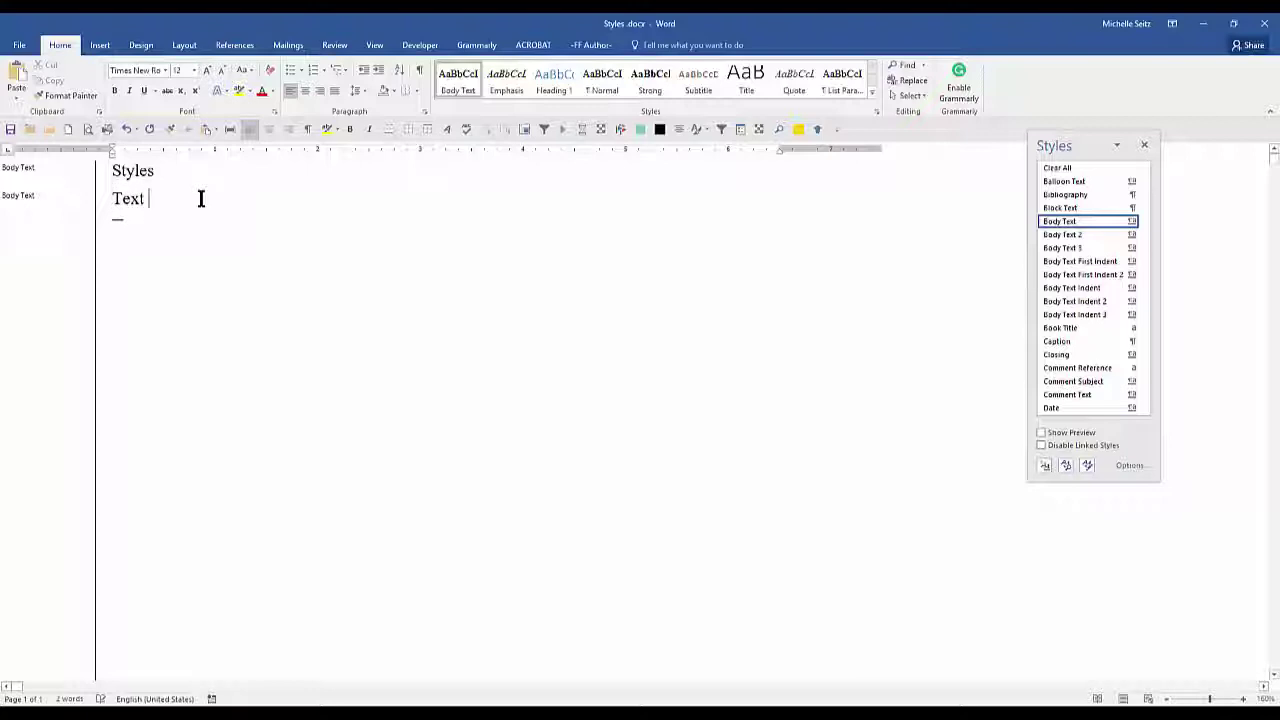
double_click(122, 199)
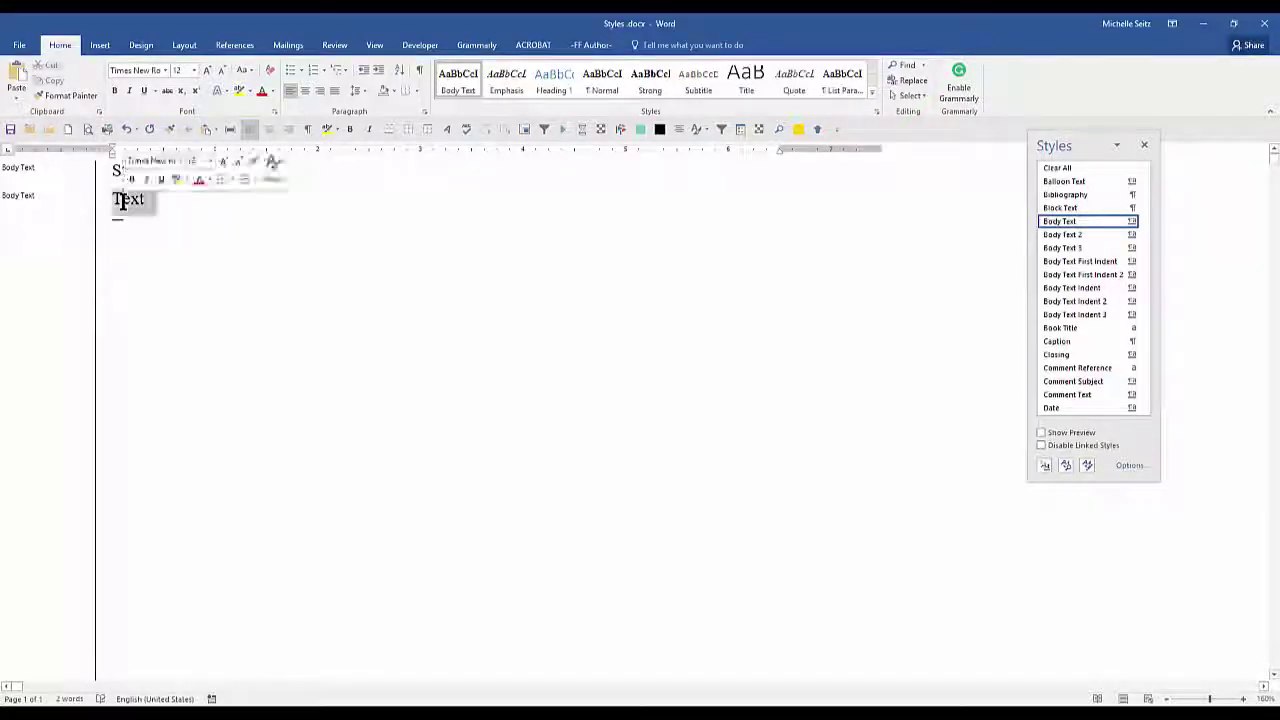
click(114, 90)
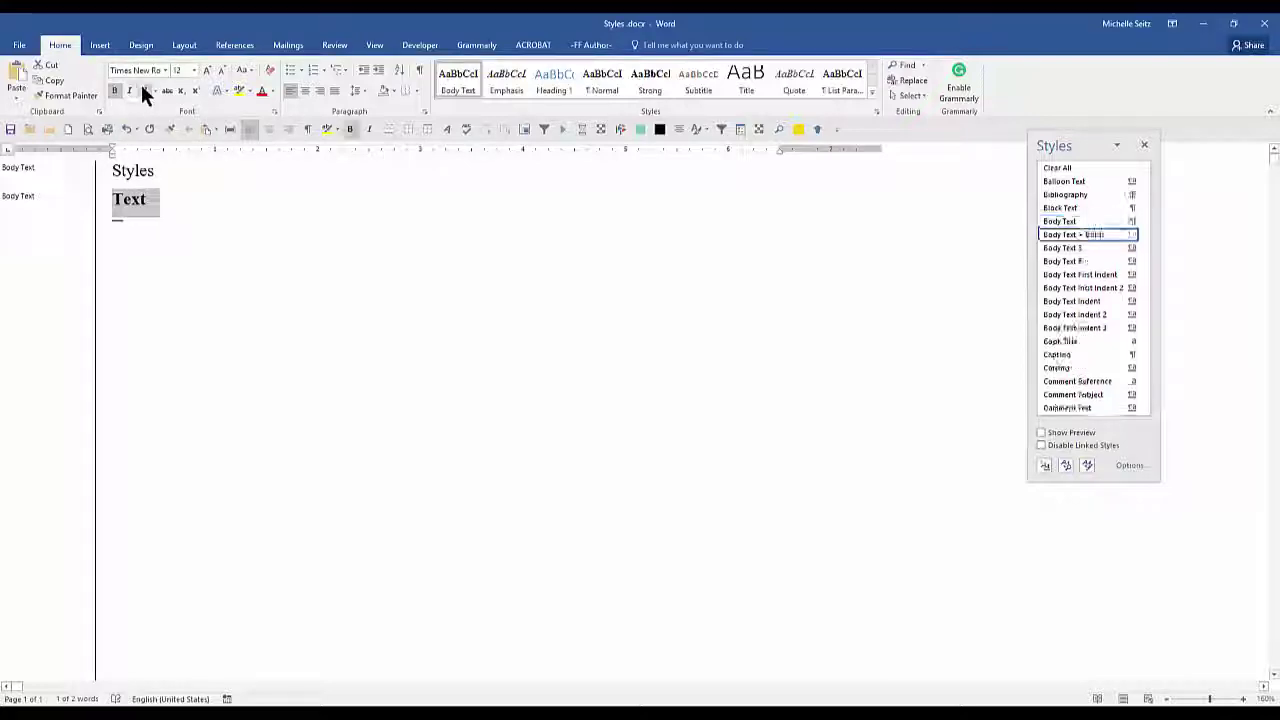
click(143, 90)
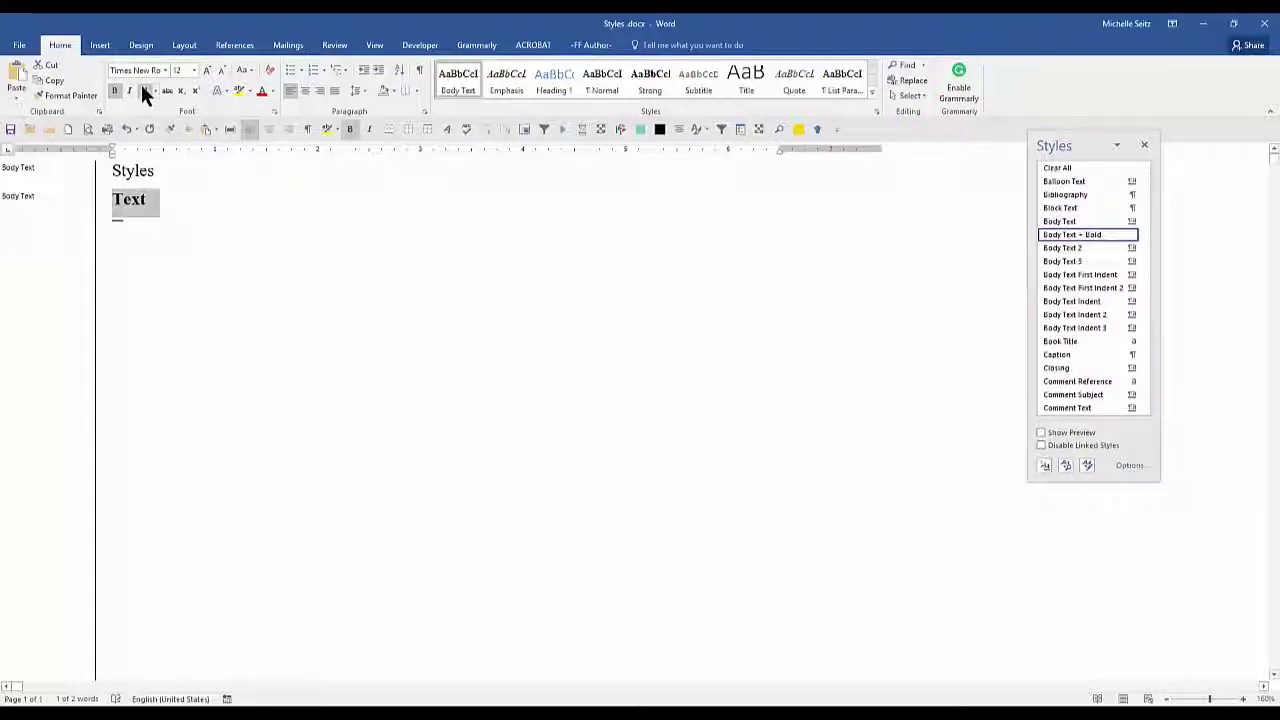
click(161, 202)
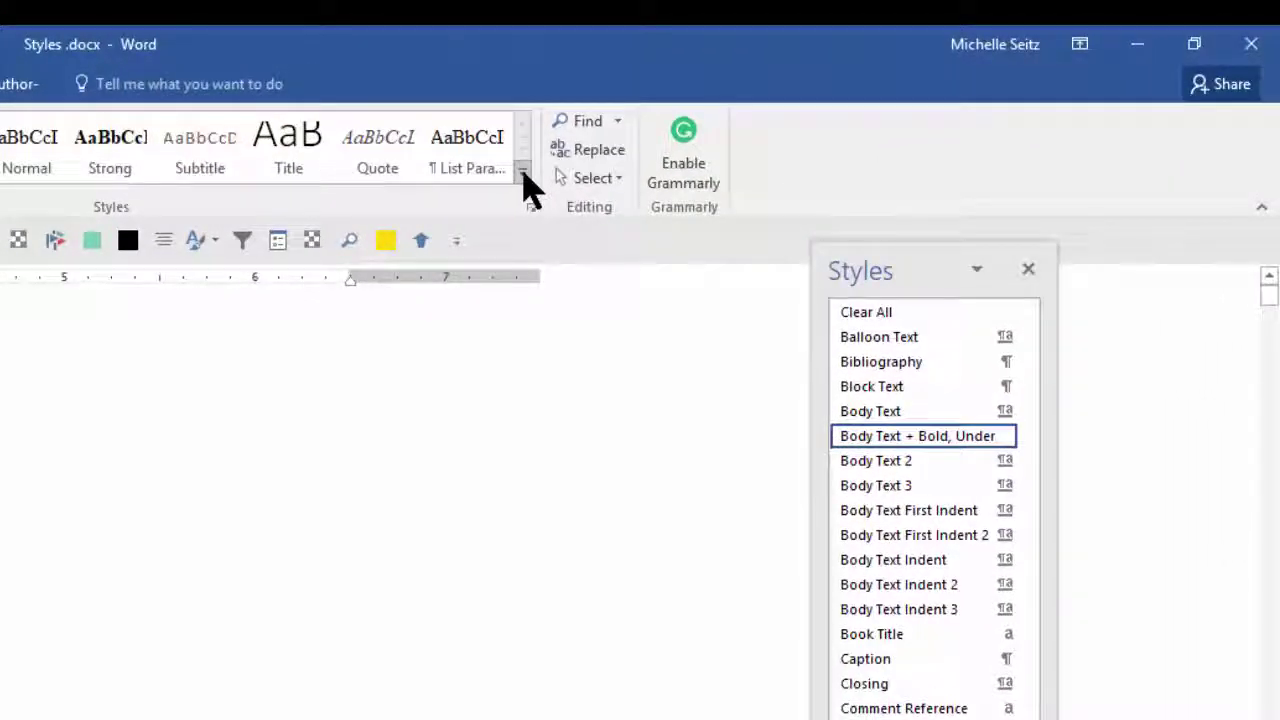
Step: Save that formatting as a new style named 'Body Text Bold Underline'
click(522, 173)
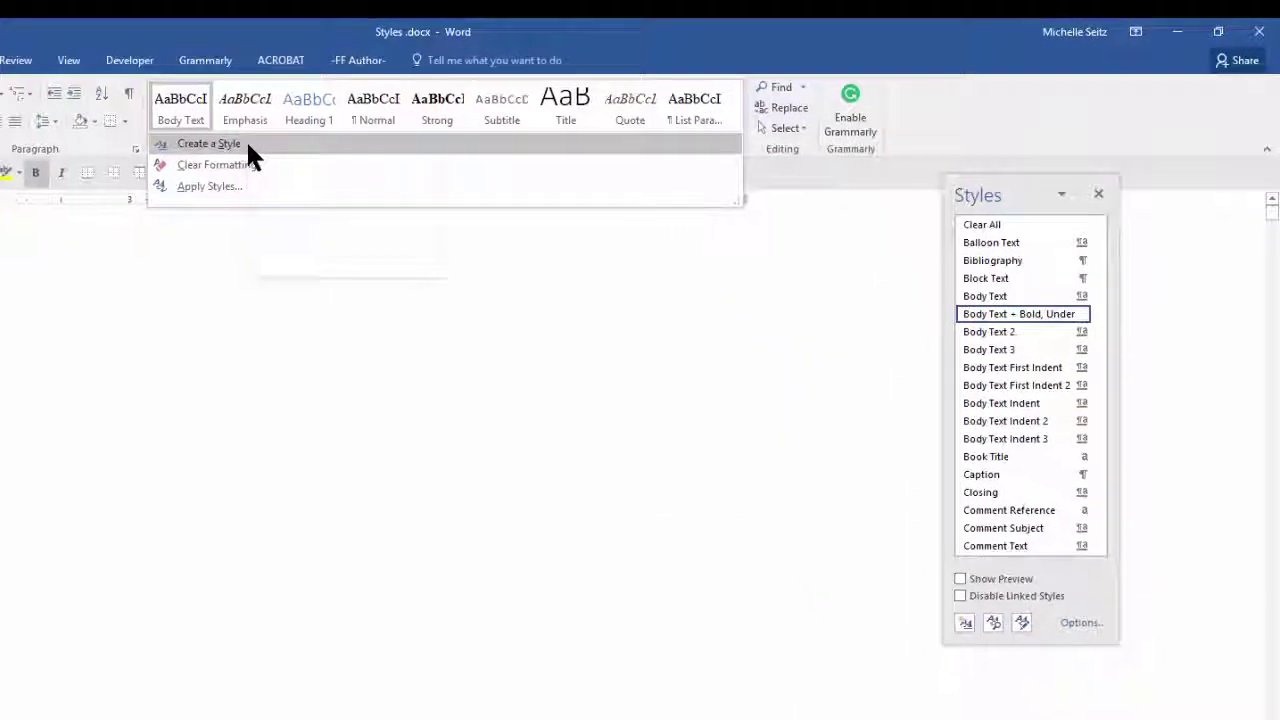
click(246, 144)
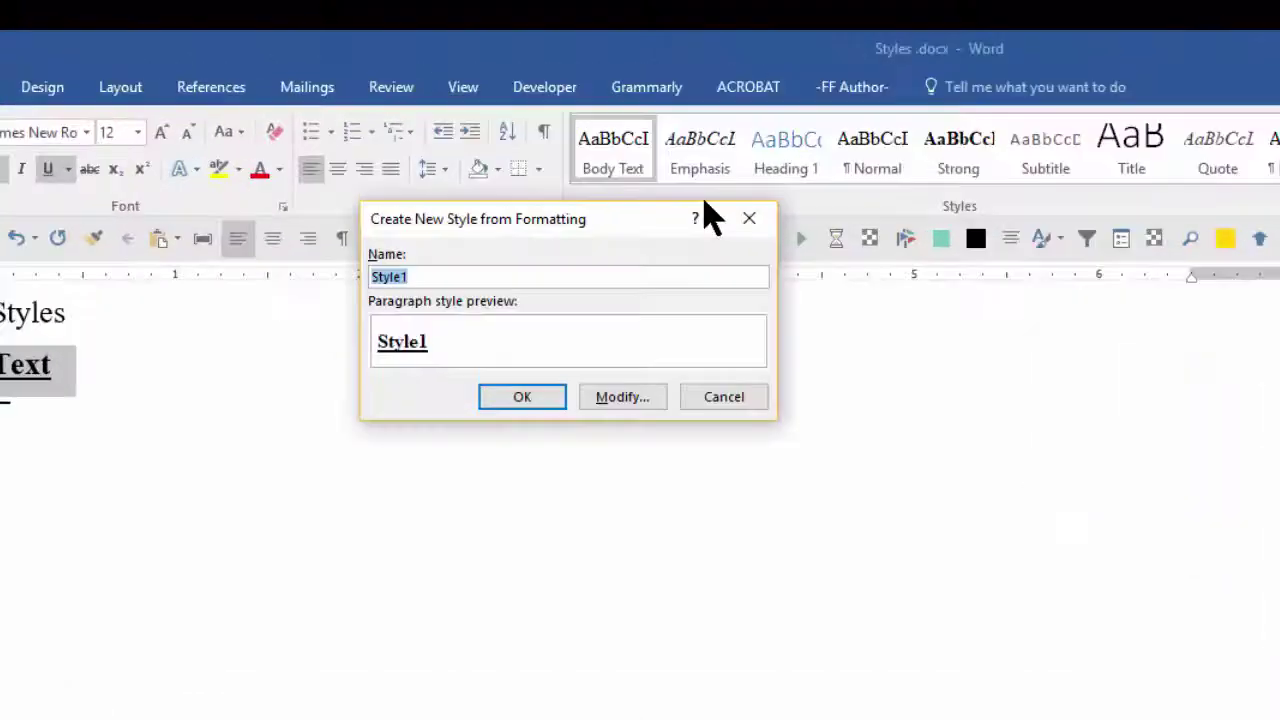
text(Body Text Bold Underline)
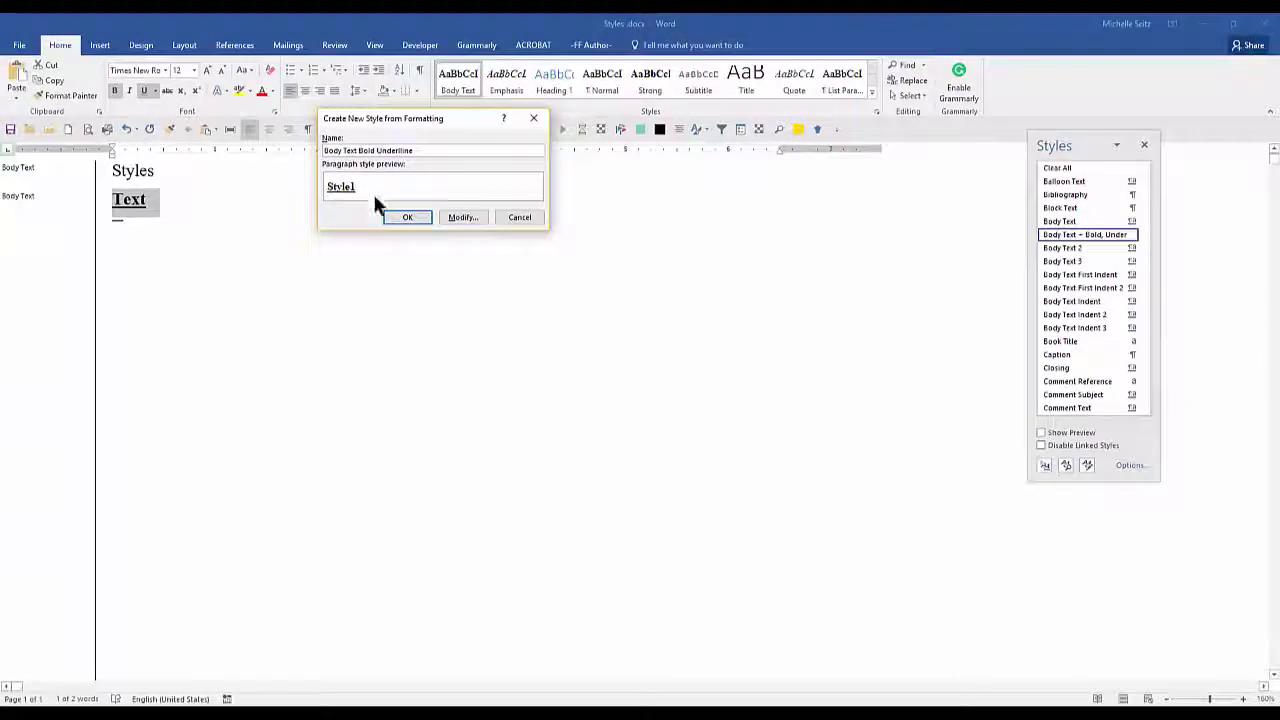
click(407, 217)
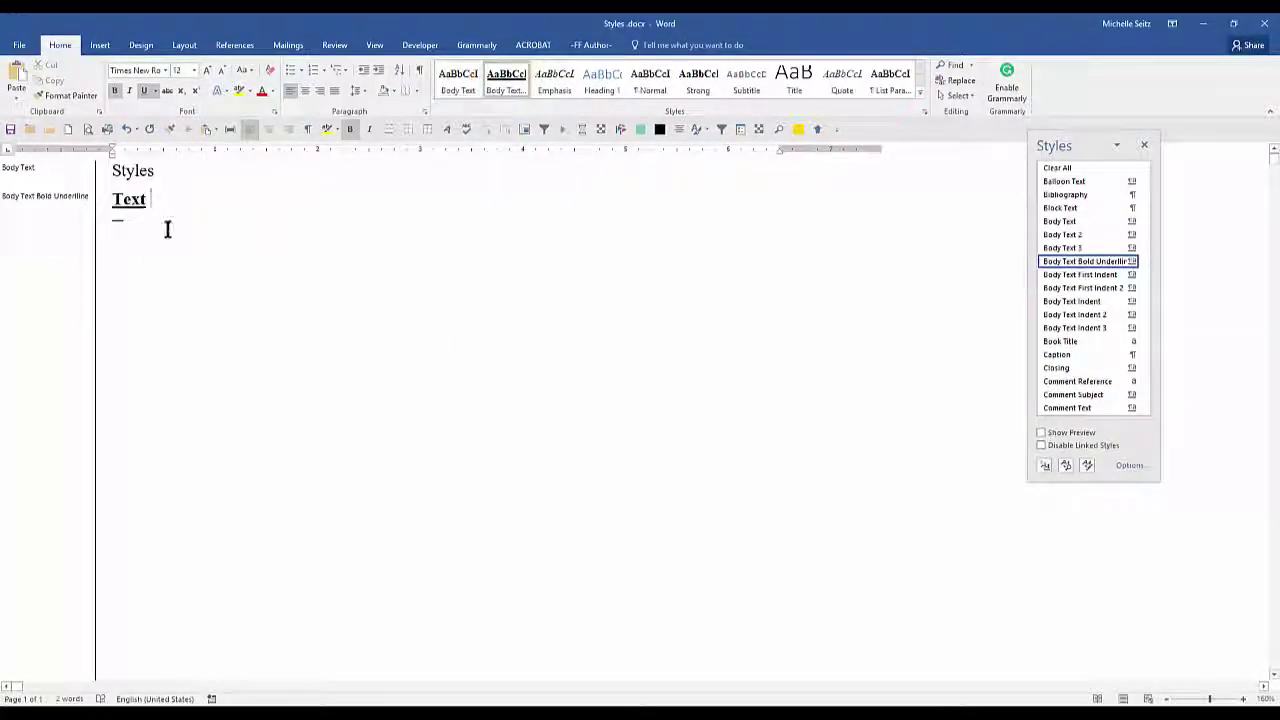
key(Return)
Step: Type 'Text' on a new line in the Emphasis style and start another paragraph
click(458, 80)
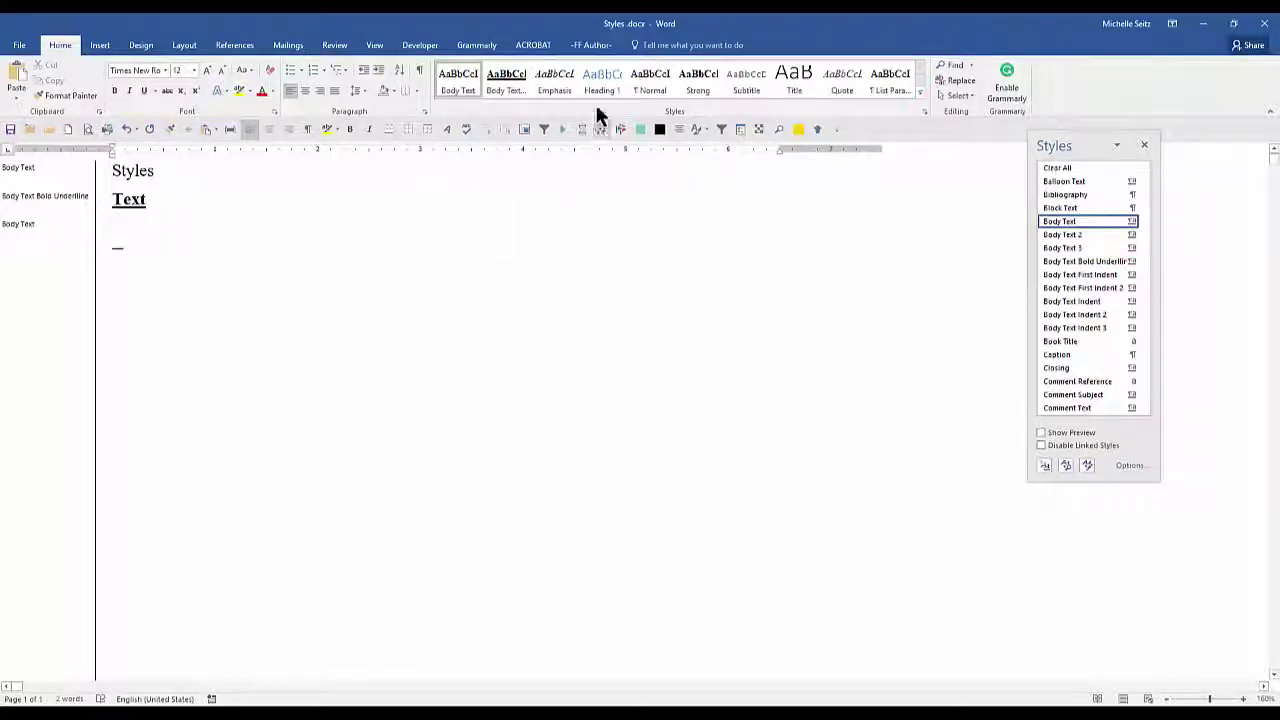
click(543, 79)
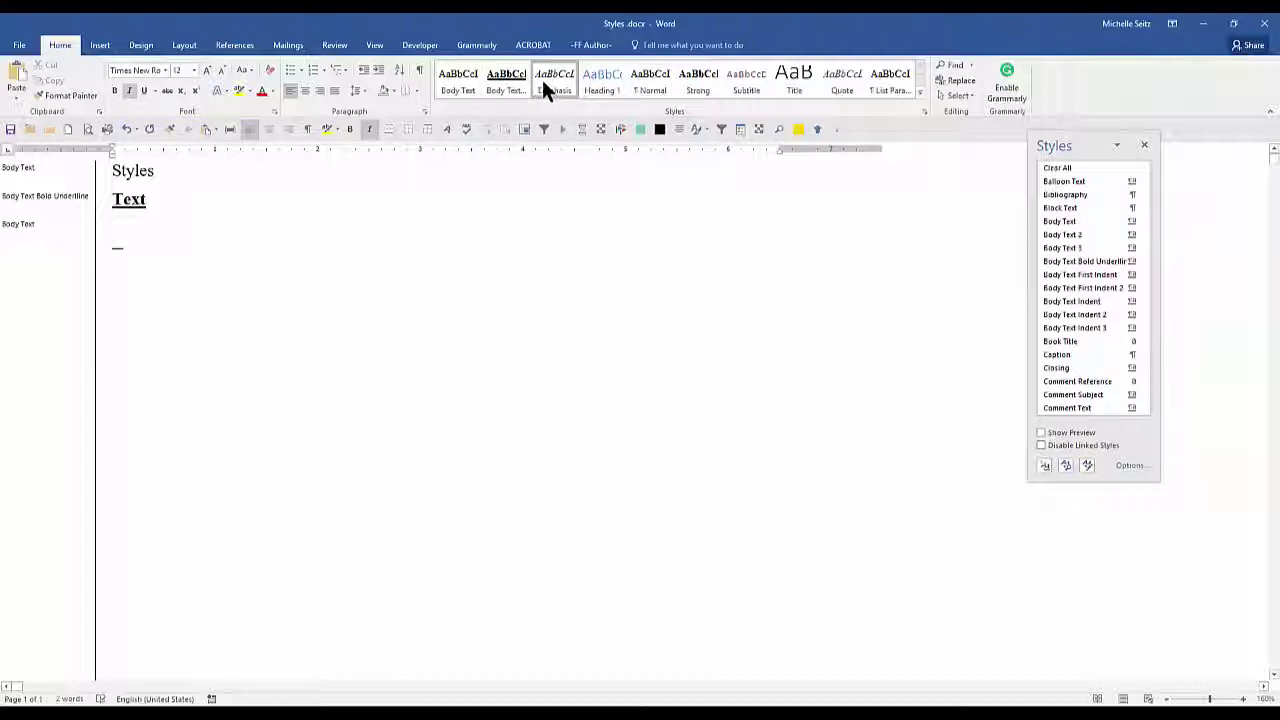
text(Text)
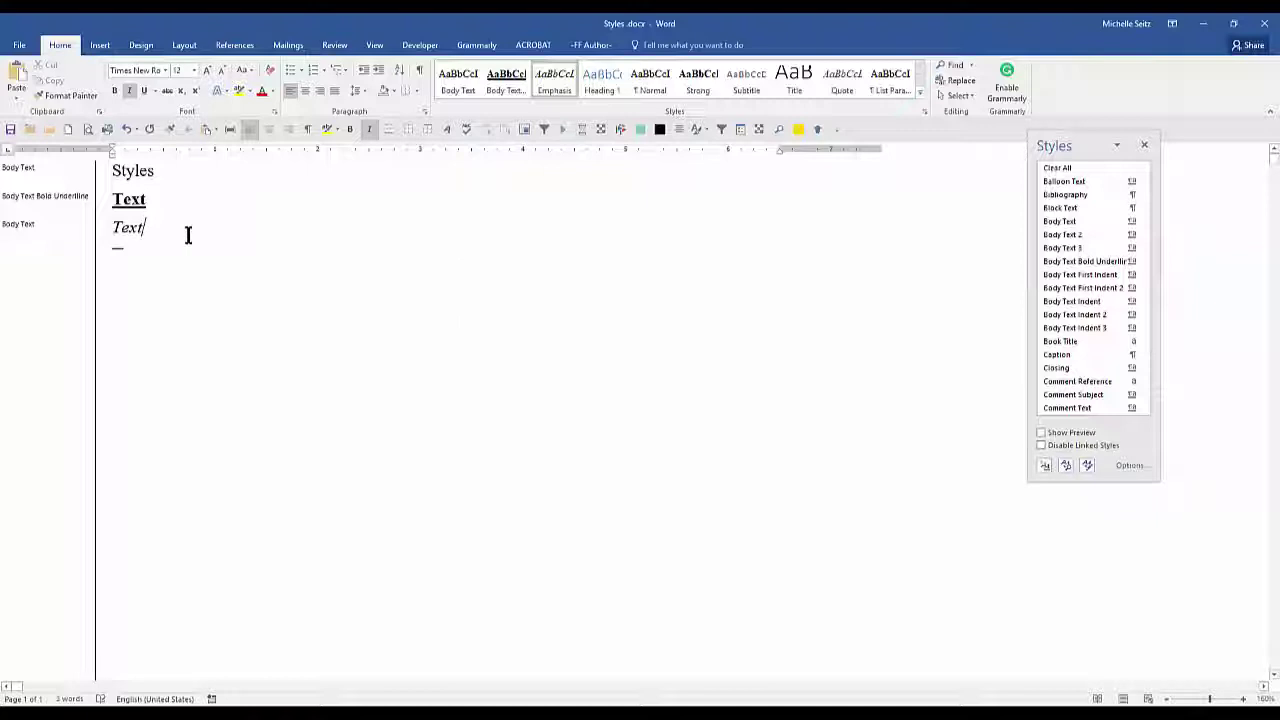
key(Return)
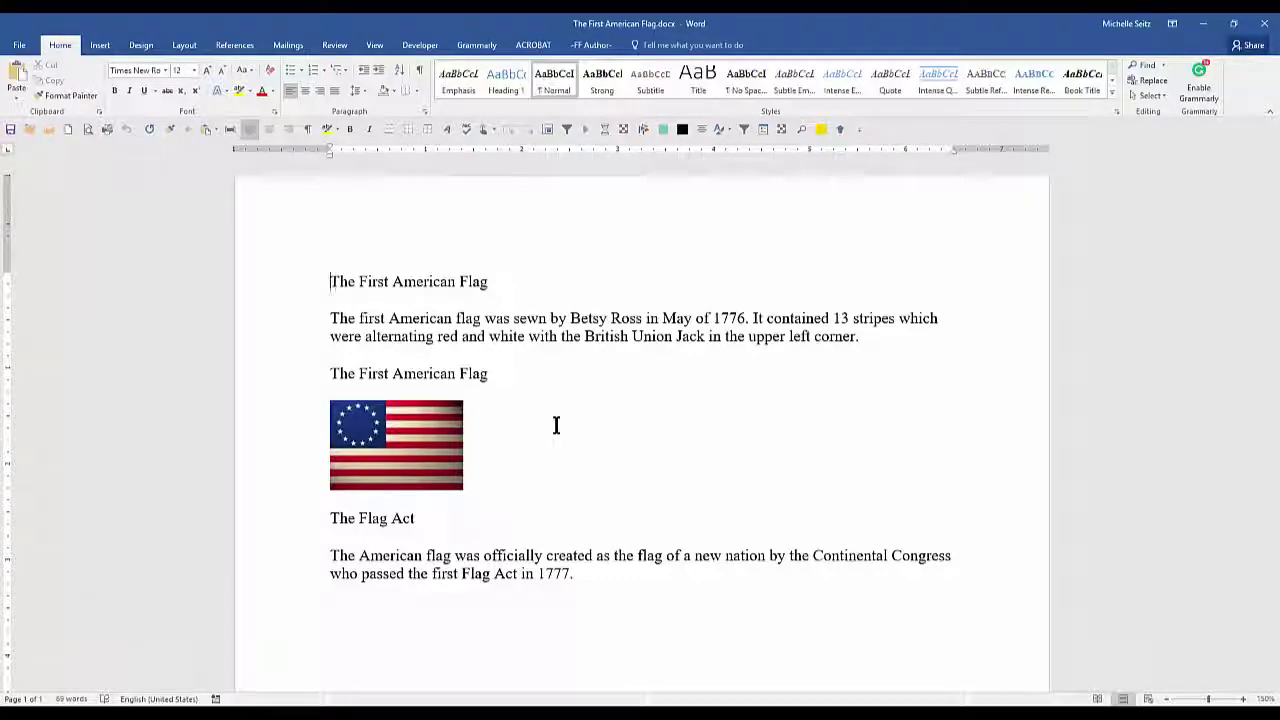
Step: Insert the caption 'Figure 1: The First American Flag' on the second title line above the picture
key(Down)
key(Down)
key(Down)
click(236, 46)
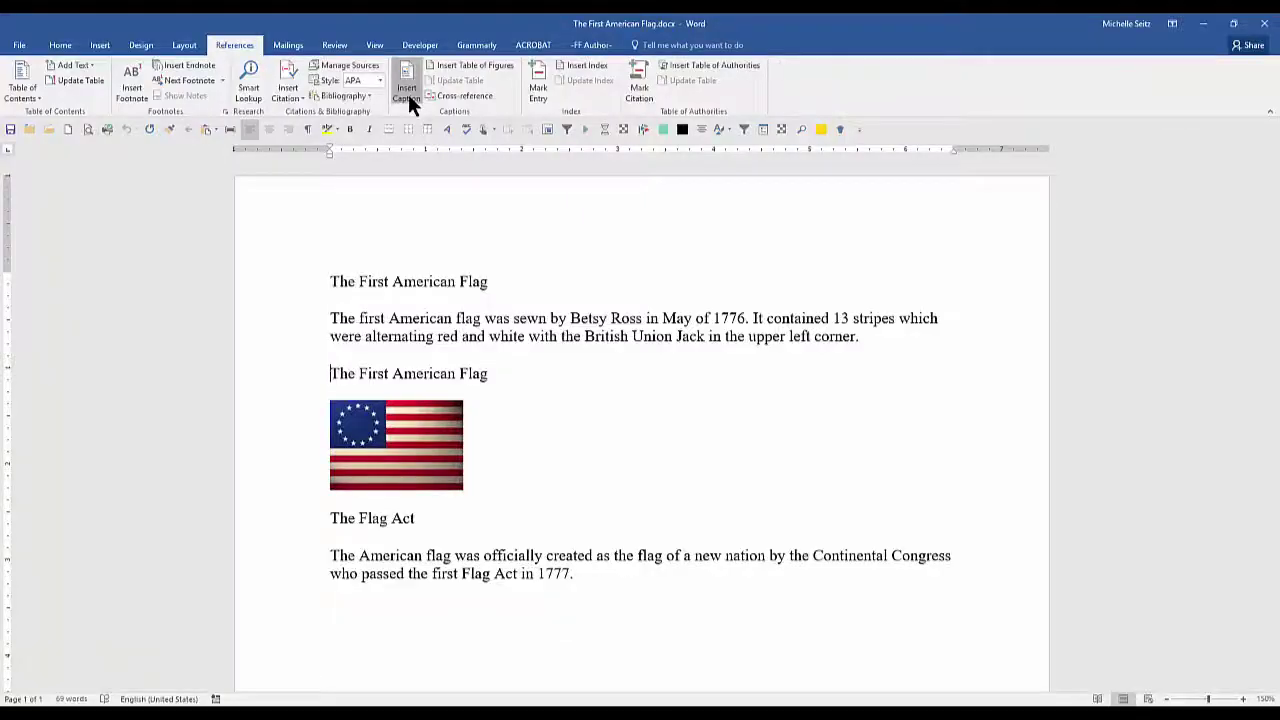
click(408, 94)
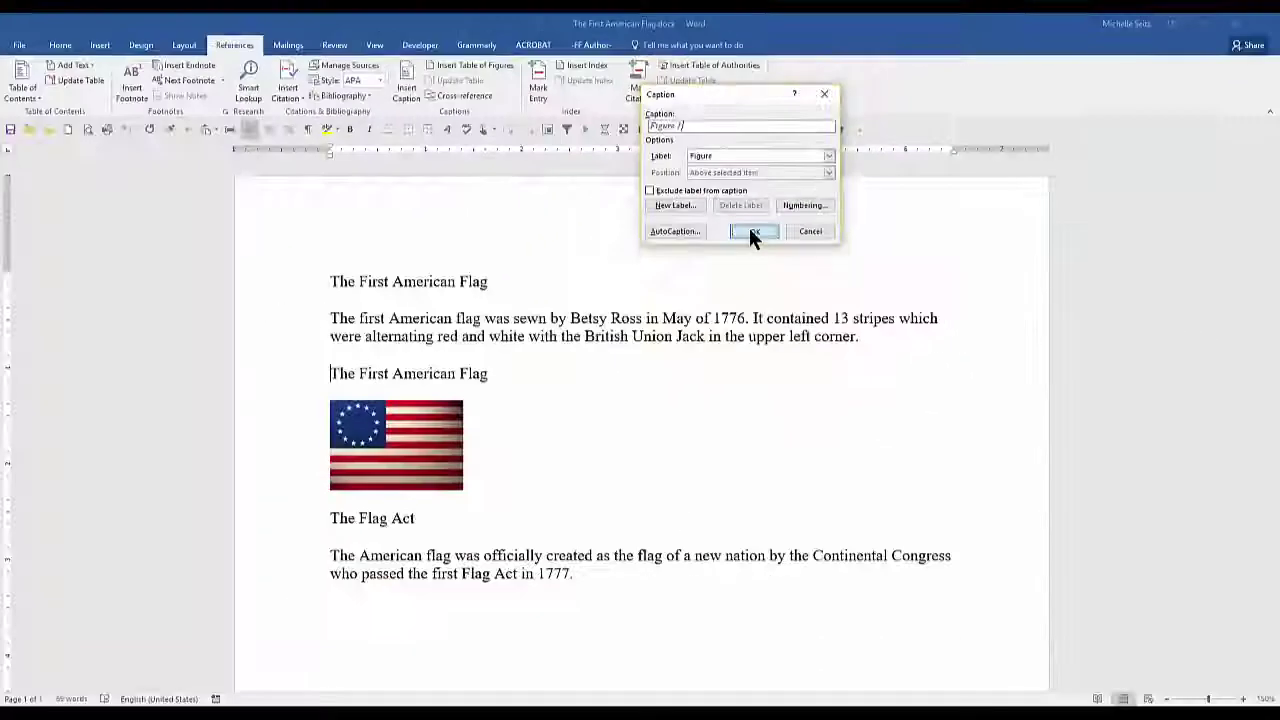
click(700, 351)
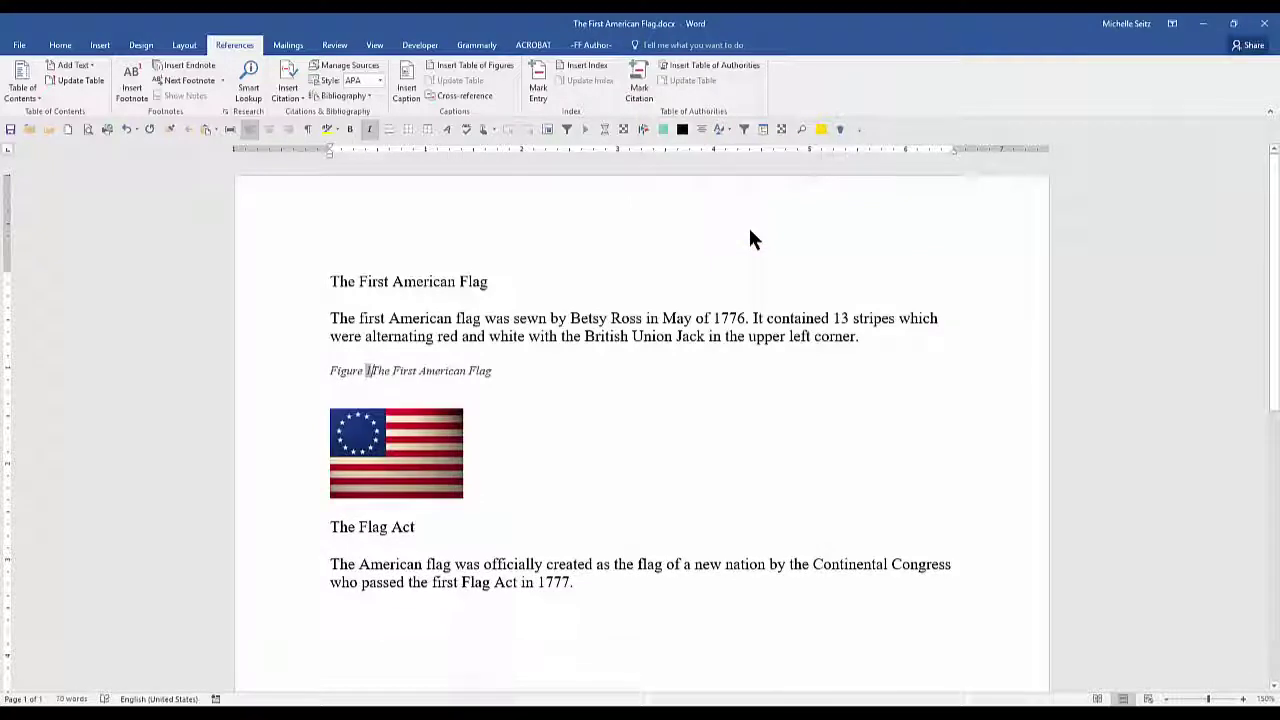
text(:)
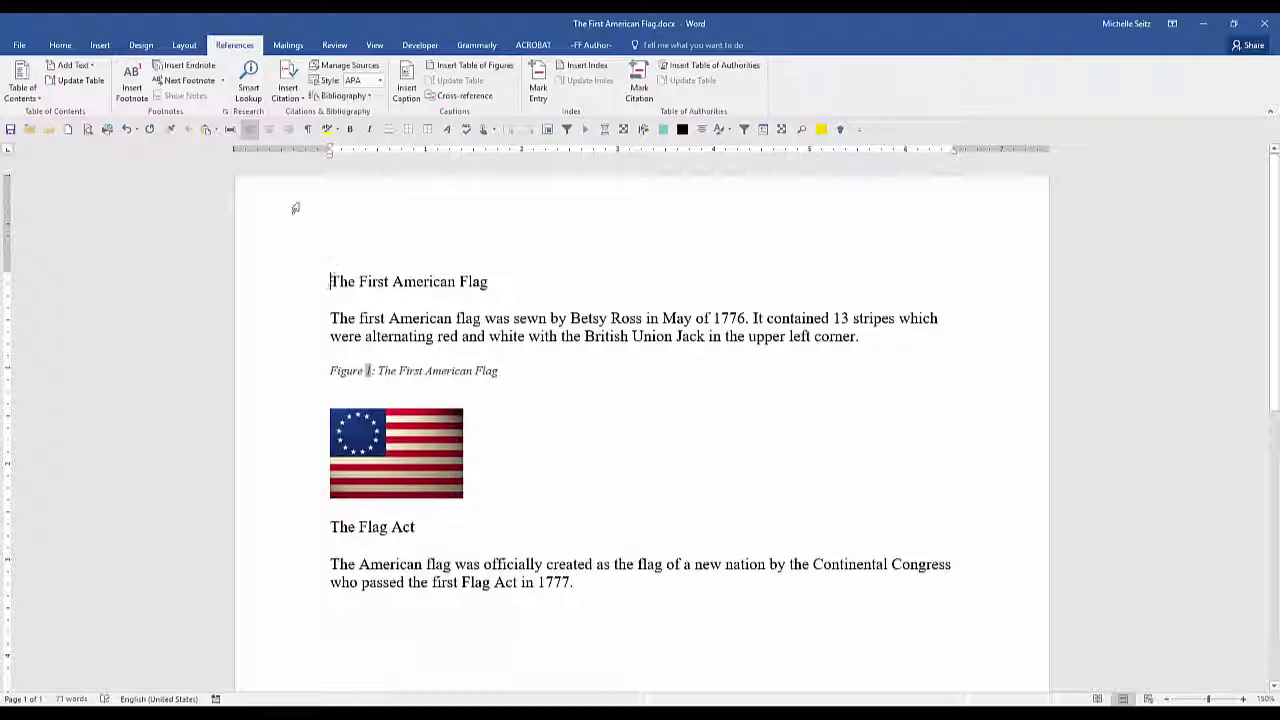
Step: Apply Heading 1 to the title 'The First American Flag' from the Styles gallery
click(60, 45)
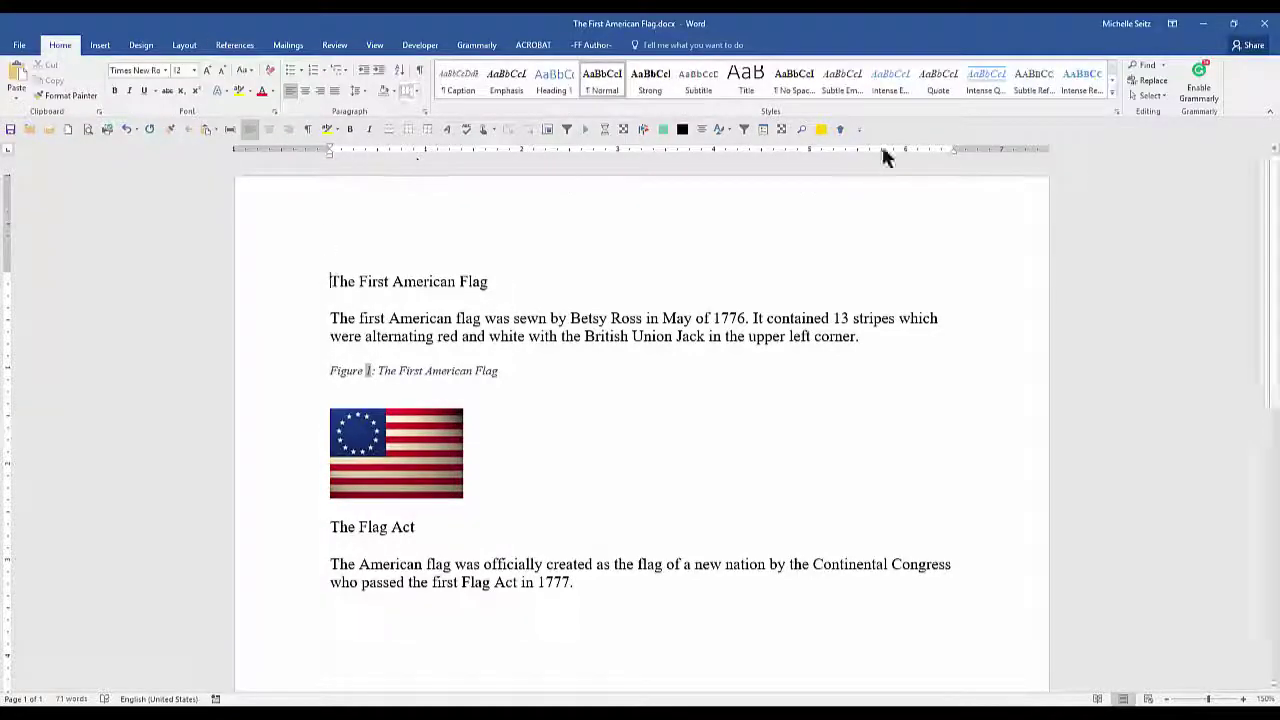
click(1116, 111)
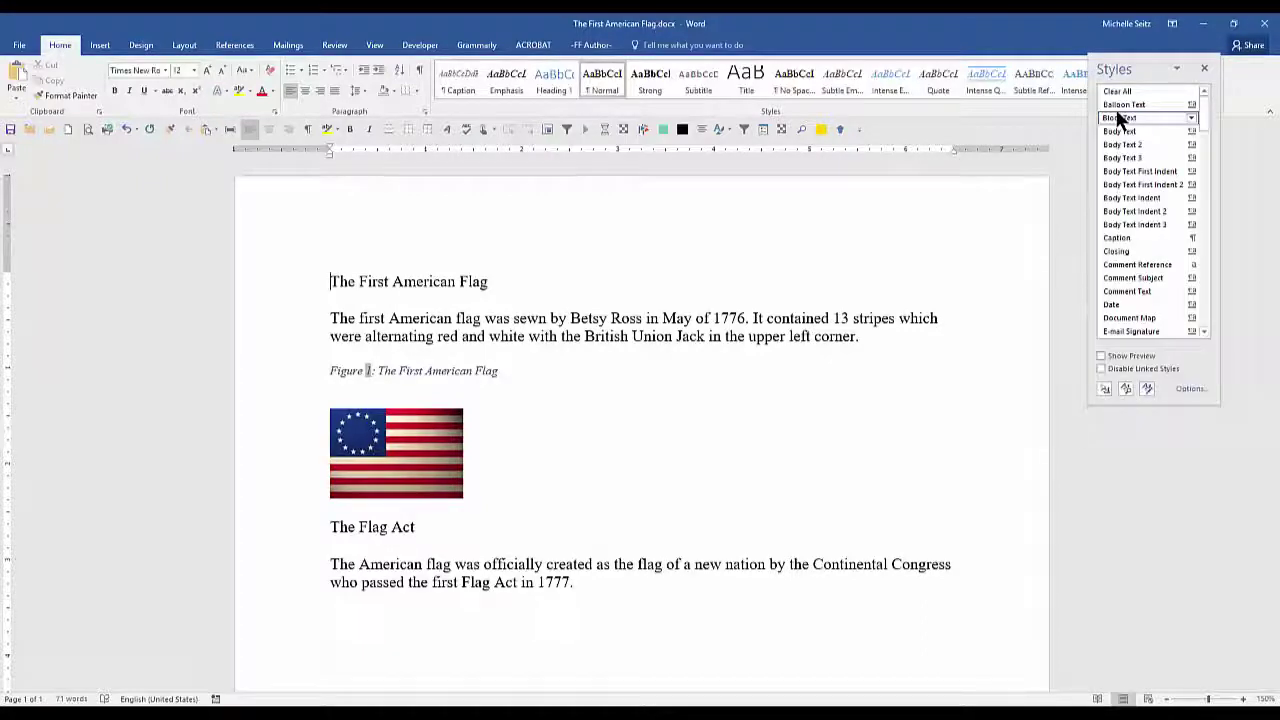
scroll(1175, 200, down, 5)
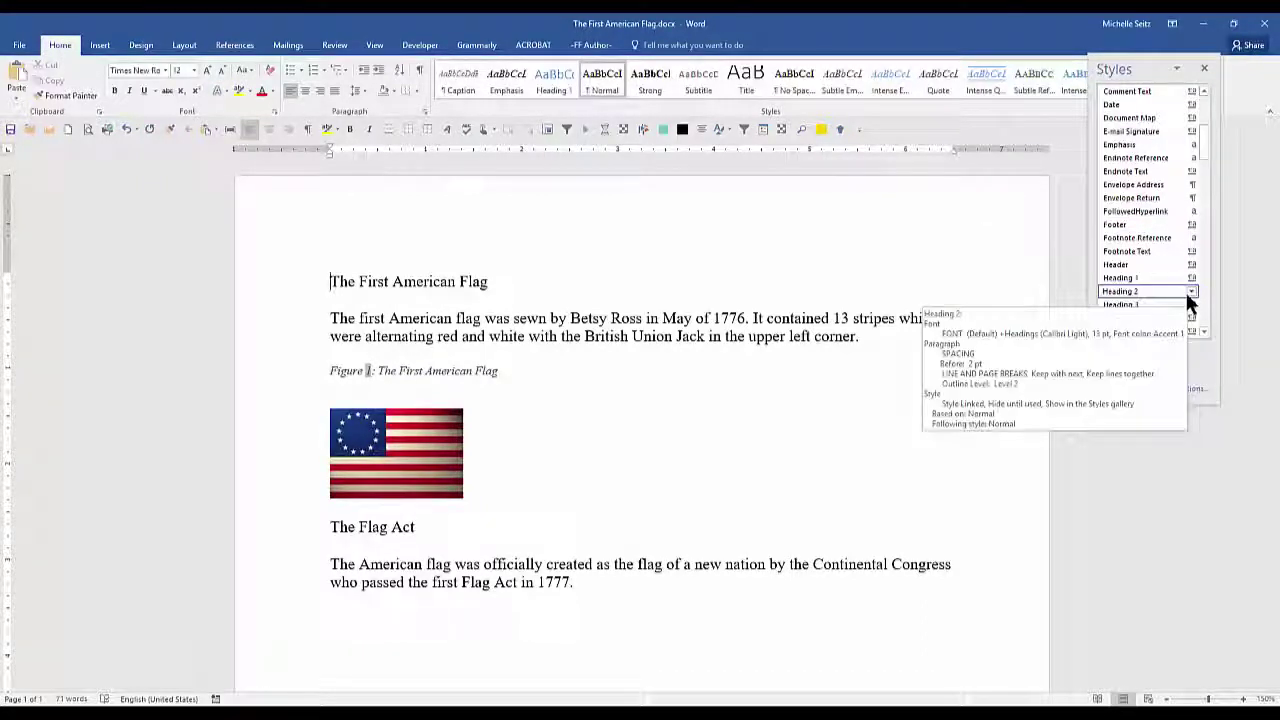
click(1161, 276)
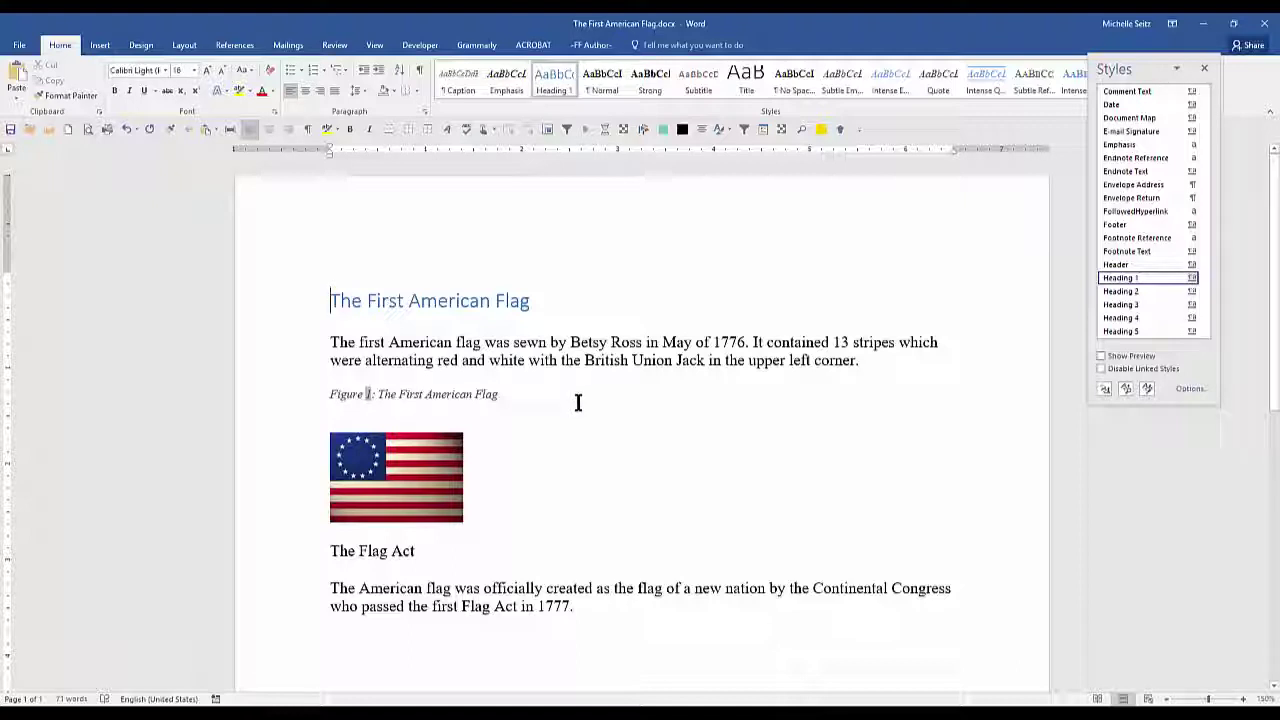
Step: Format 'The Flag Act' as Heading 2 using Ctrl+Alt+2
scroll(578, 402, down, 4)
click(331, 311)
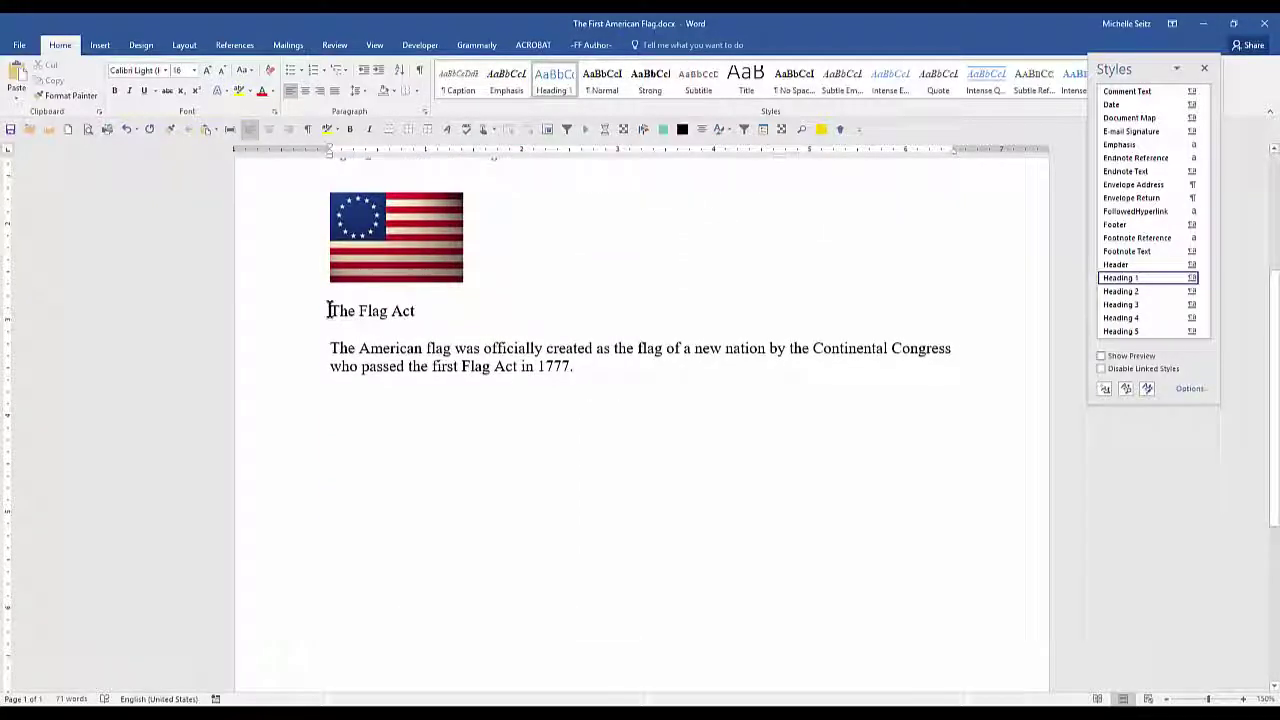
key(ctrl+alt+2)
click(580, 397)
scroll(574, 386, up, 3)
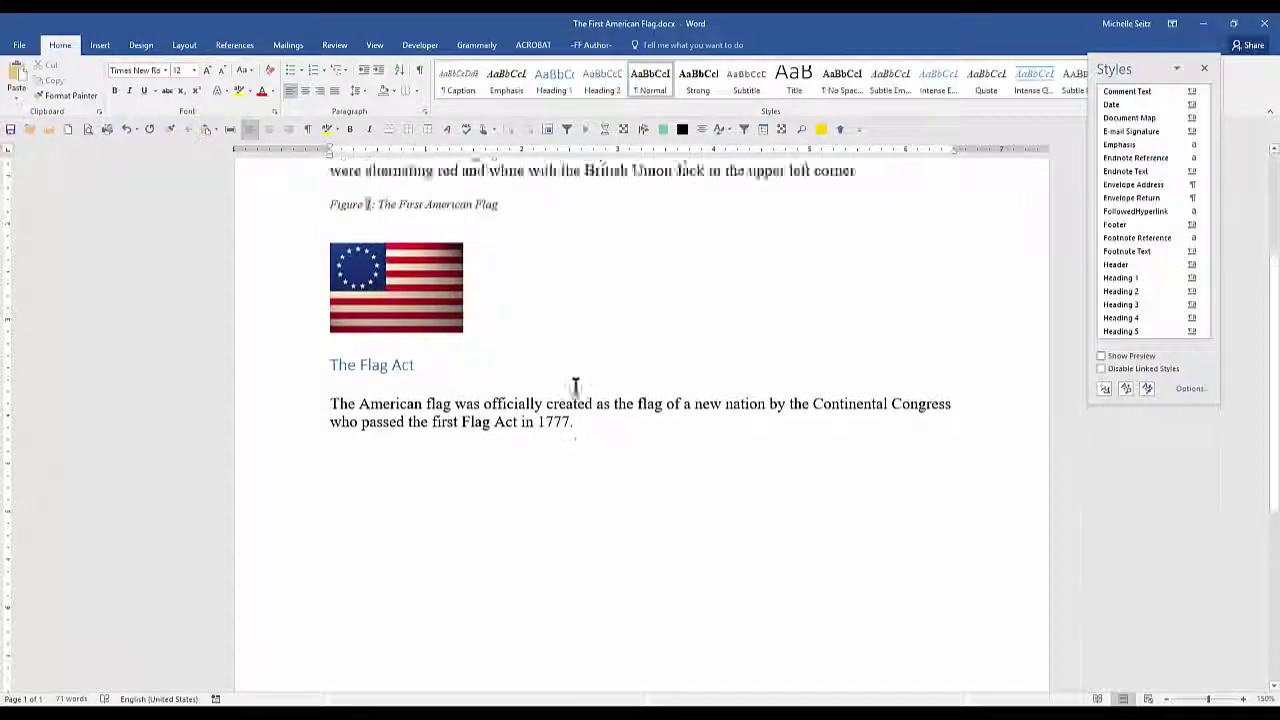
Step: Switch the flag document to Draft view so the style area labels each paragraph
click(370, 42)
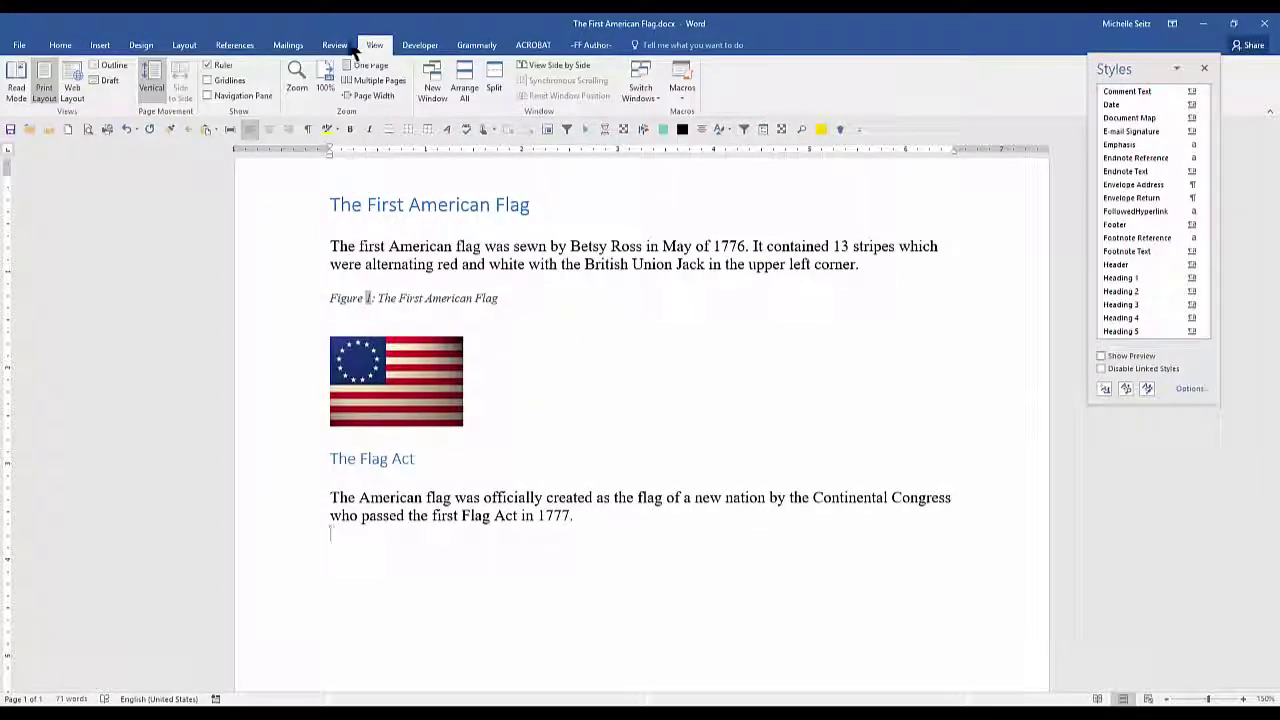
click(108, 81)
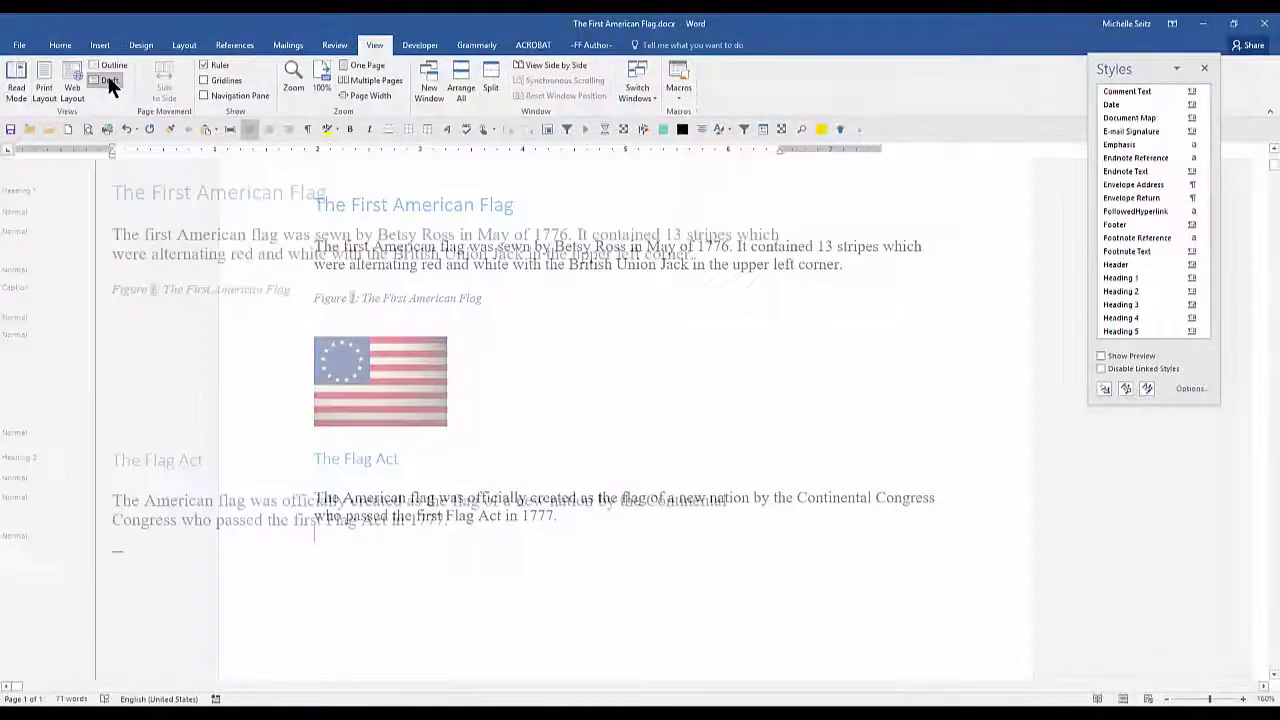